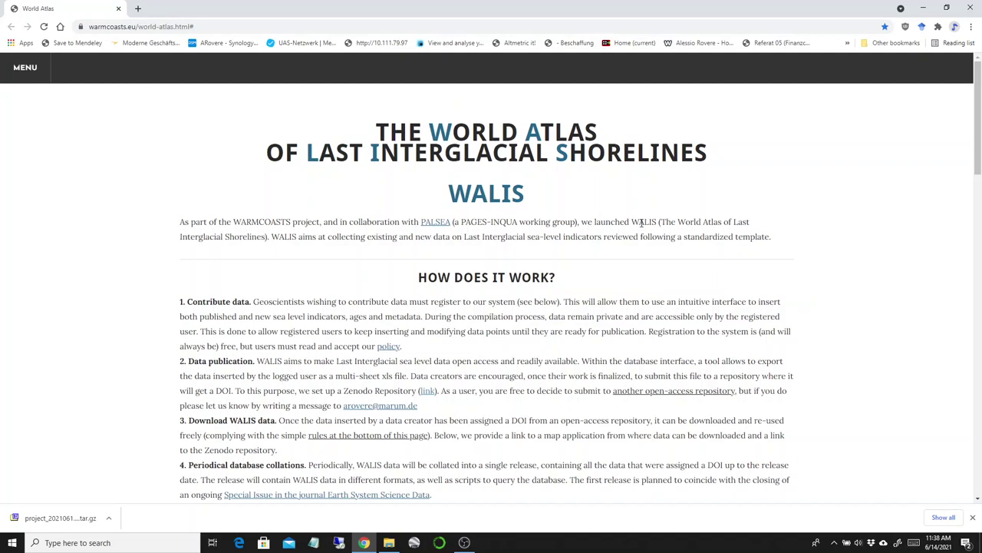
Open the data insertion login page from the WALIS website and fill in the saved username and account password.
scroll(641, 223, down, 4)
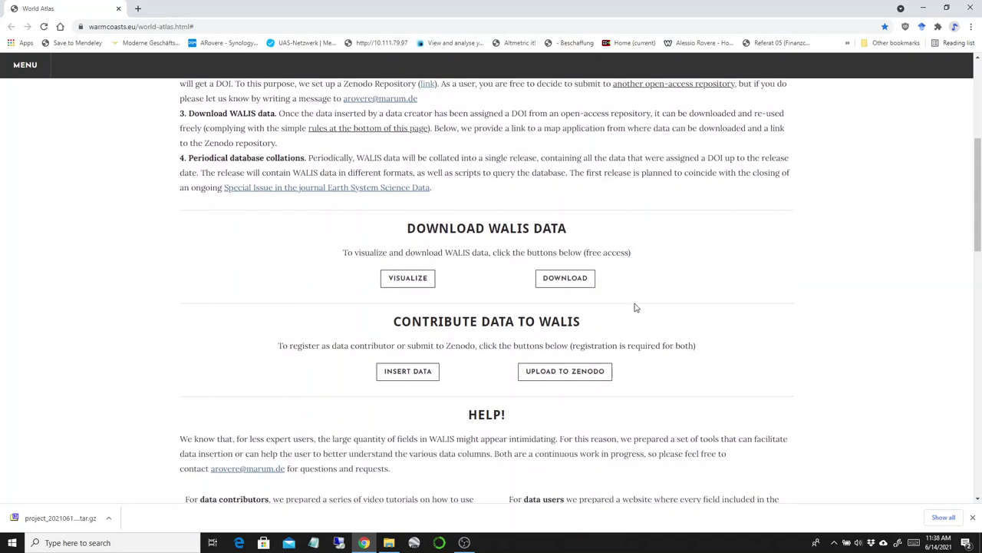
click(418, 373)
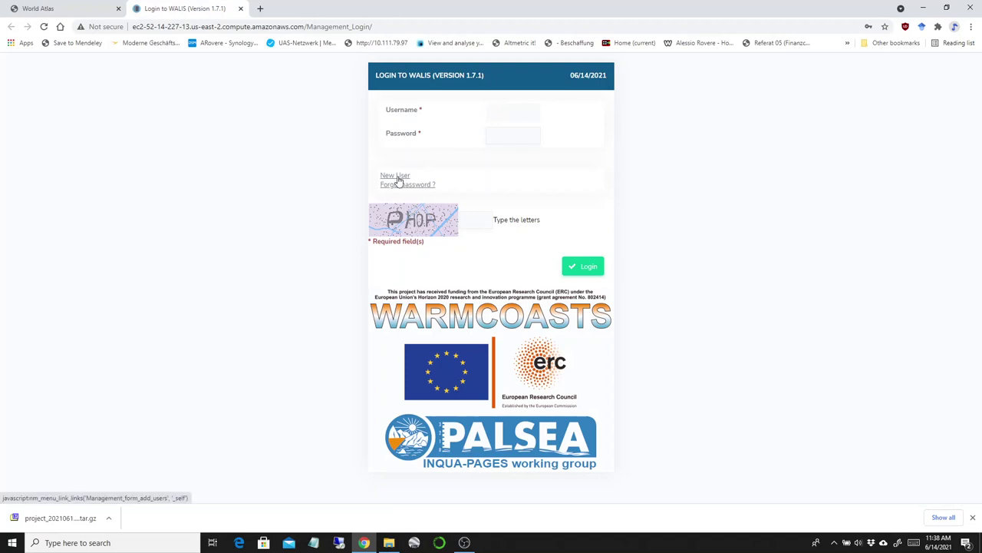
text(AR)
key(Down)
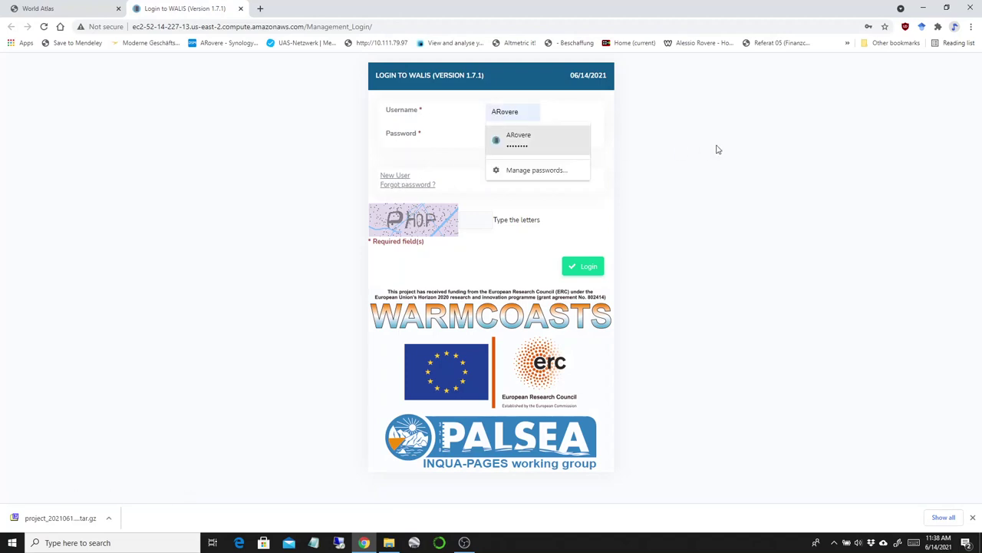
key(Return)
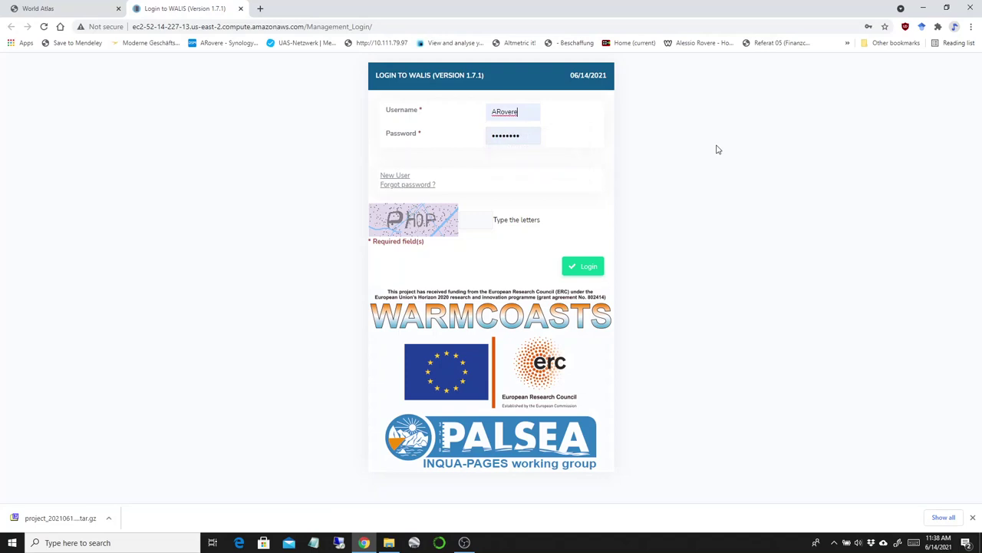
Enter the captcha code, log in to WALIS and dismiss the welcome message.
click(488, 220)
text(P)
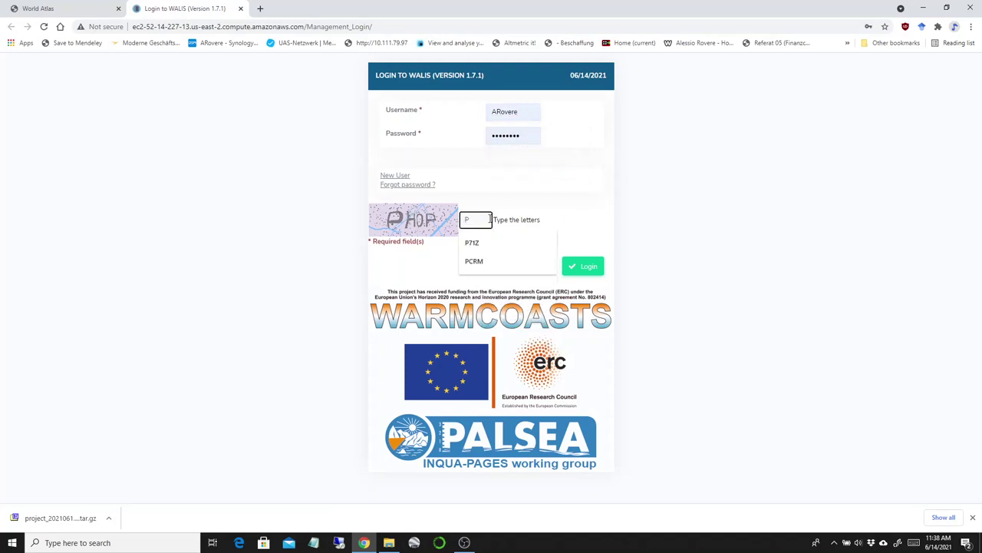
text(H0P)
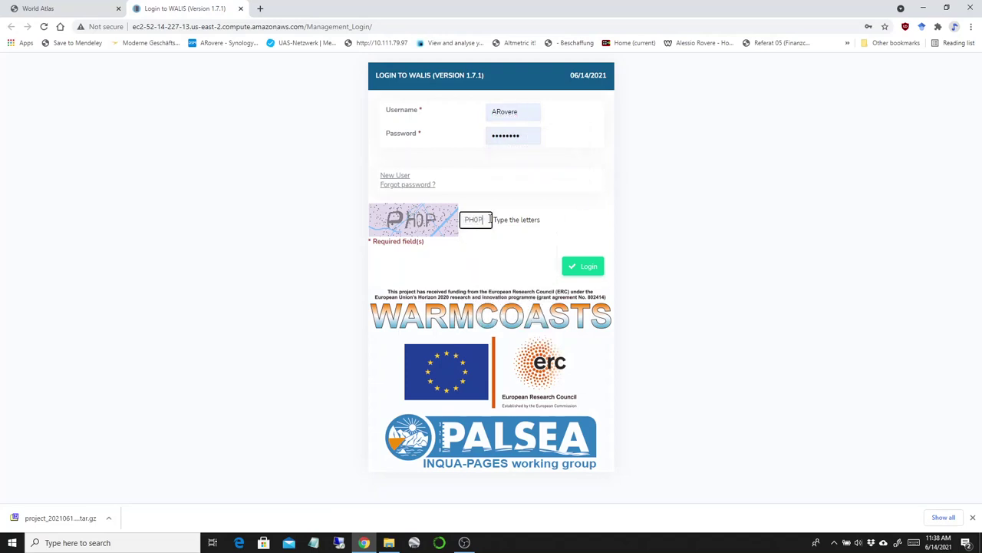
click(595, 267)
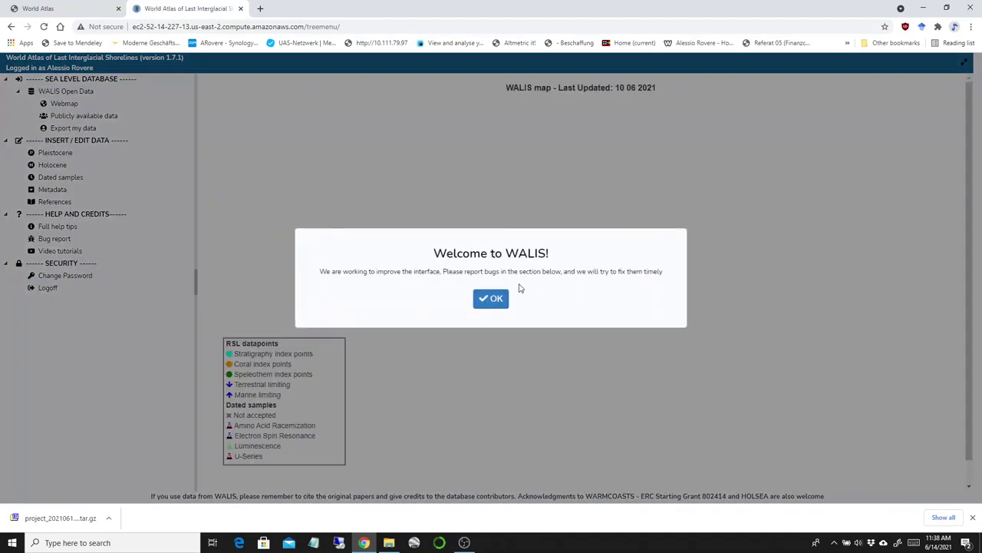
click(494, 299)
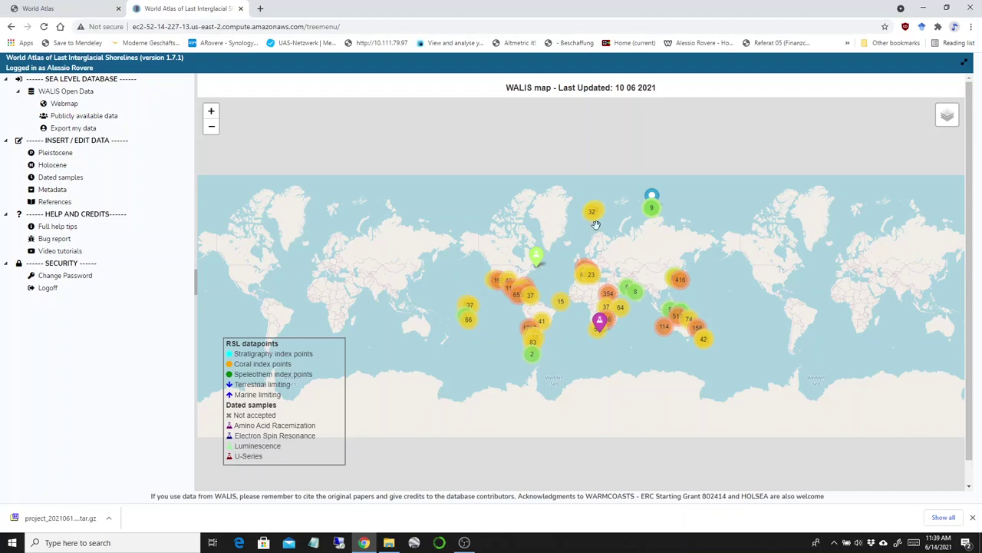
Open the publicly available data section and browse the recent uploads in its Zenodo repository.
click(101, 119)
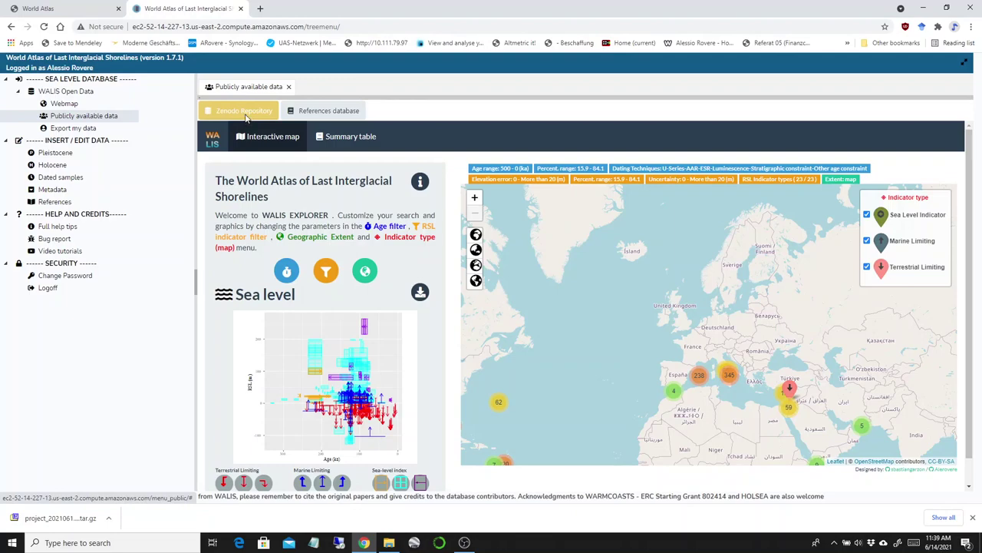
click(245, 113)
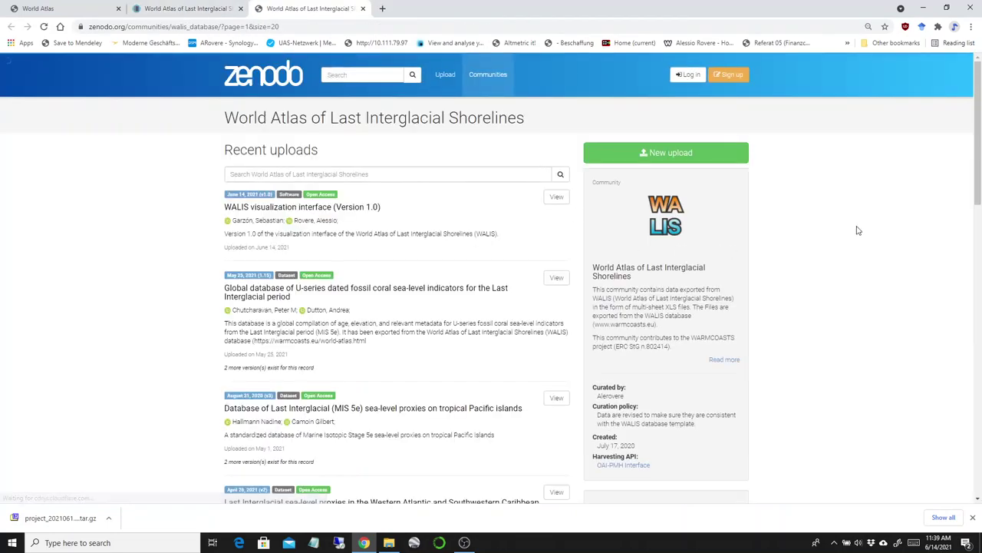
scroll(858, 226, down, 3)
scroll(860, 227, down, 3)
scroll(858, 227, up, 6)
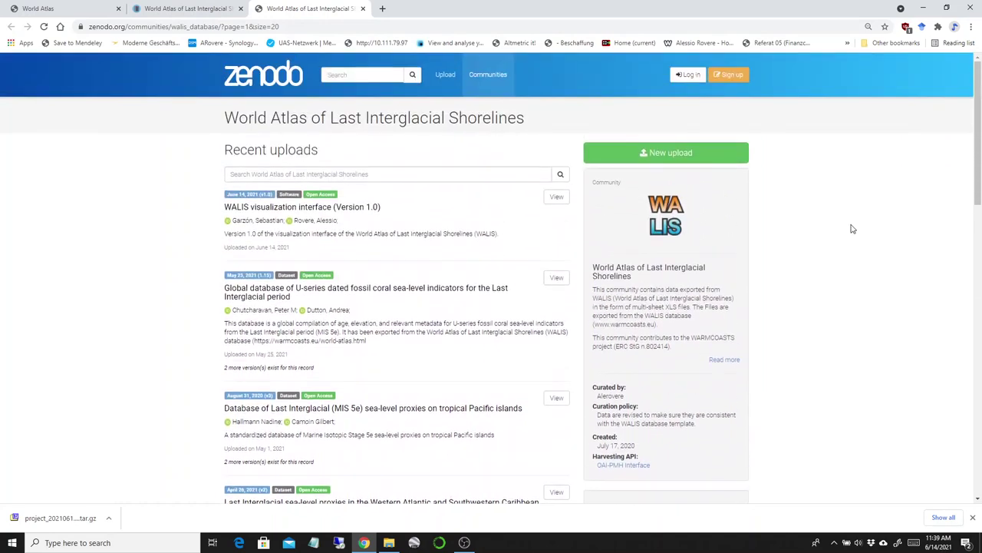
scroll(753, 253, down, 2)
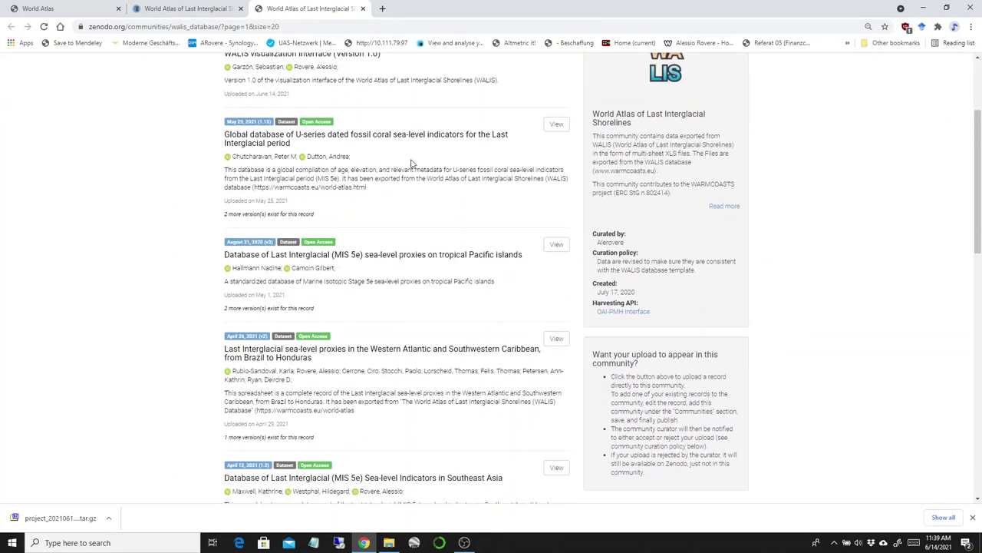
scroll(485, 197, up, 2)
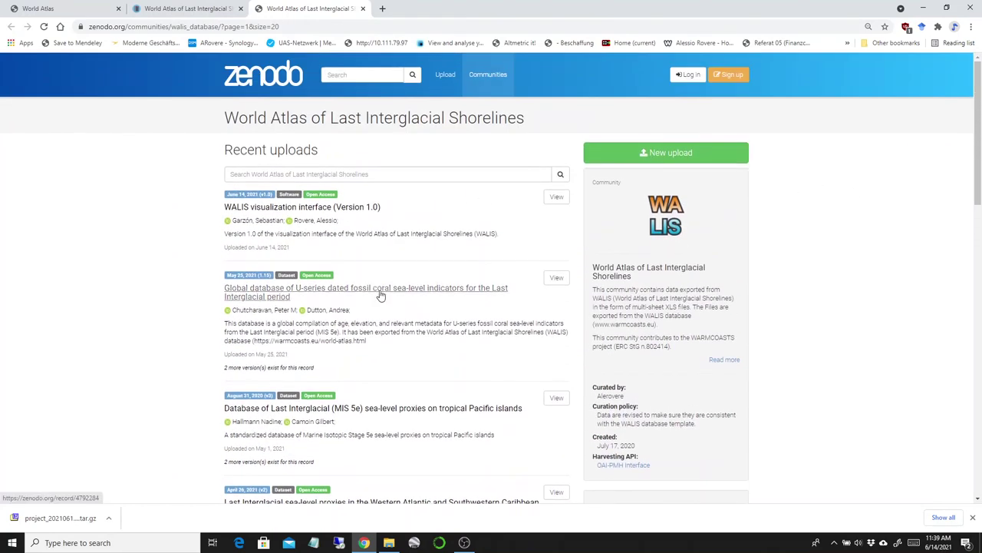
Return to the WALIS interactive map, focus it on Mallorca and examine that area's data points in the sea level plot.
click(214, 10)
drag(764, 365, 757, 265)
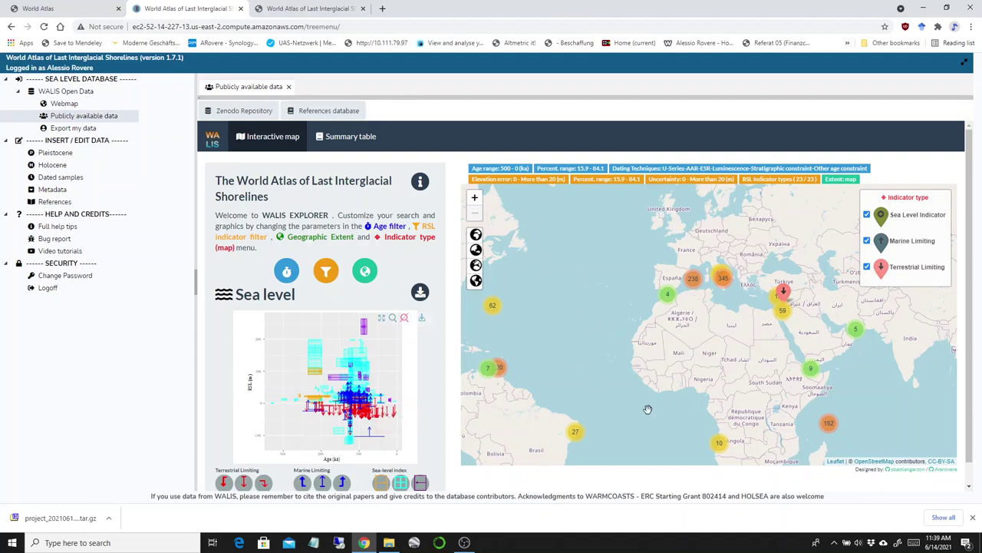
click(693, 279)
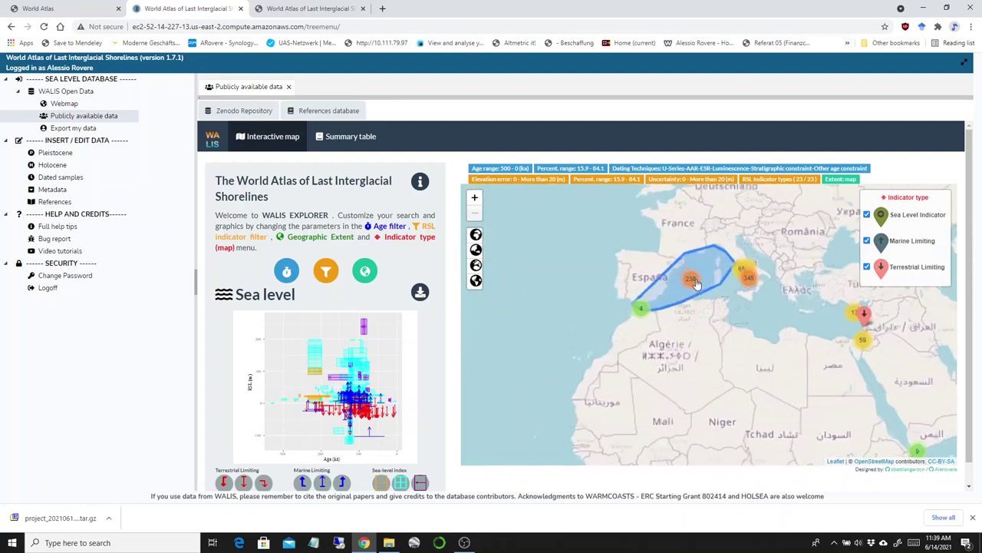
click(649, 280)
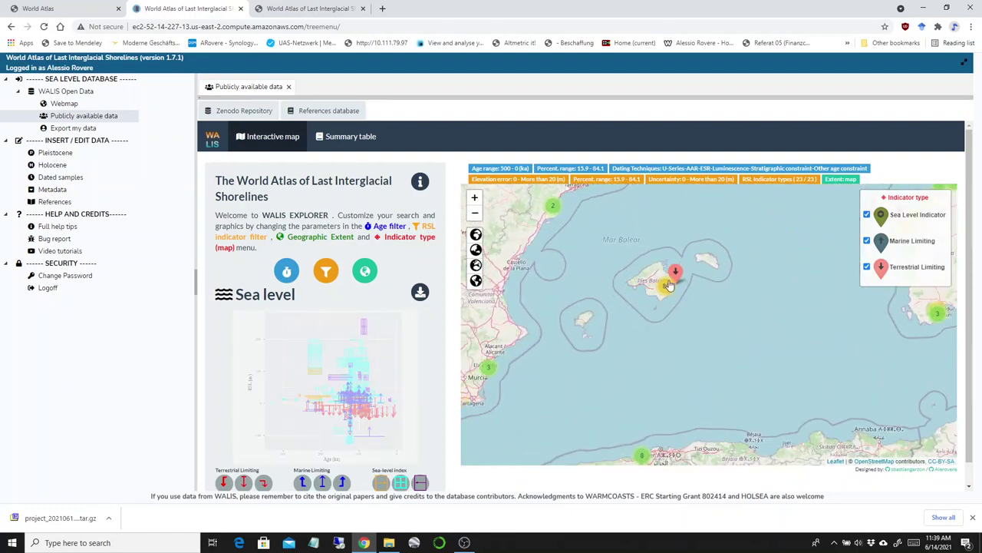
drag(607, 329, 638, 372)
scroll(637, 371, up, 1)
scroll(635, 376, down, 1)
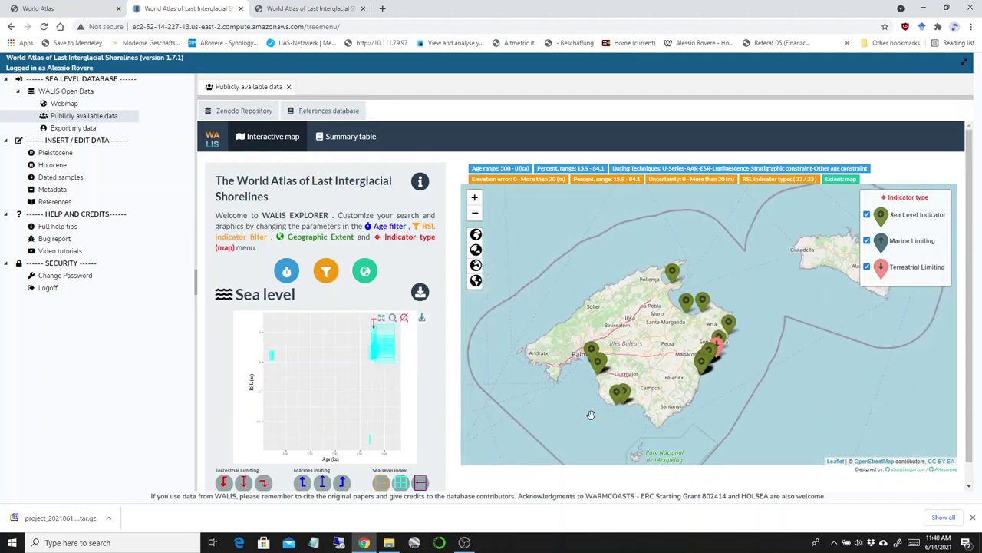
mouse_move(388, 336)
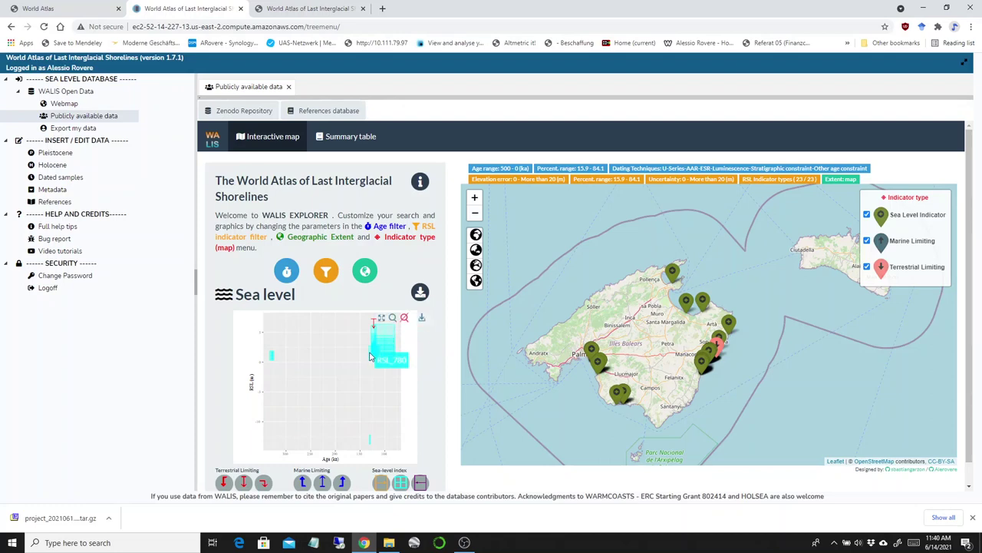
mouse_move(381, 359)
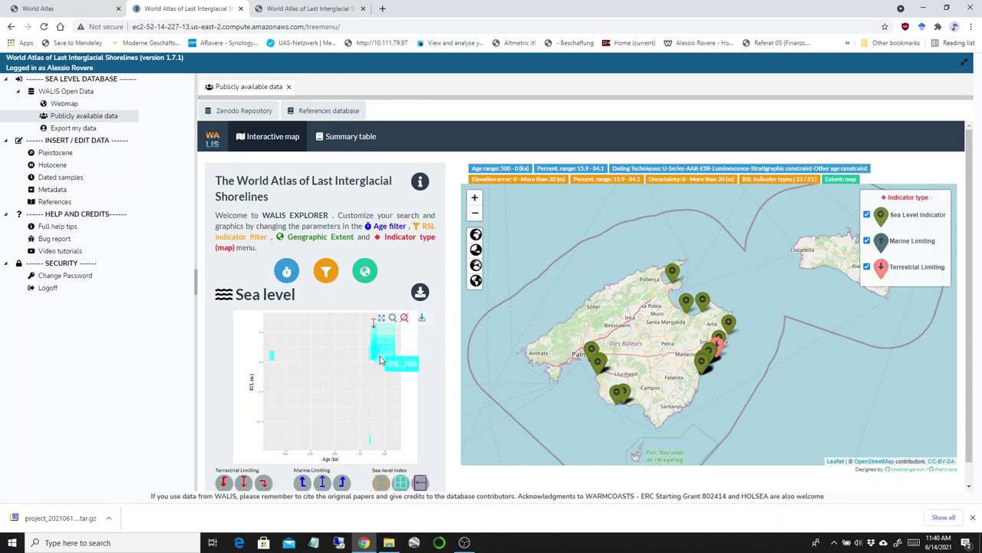
Set the age filter's range to 130–0 ka.
click(286, 272)
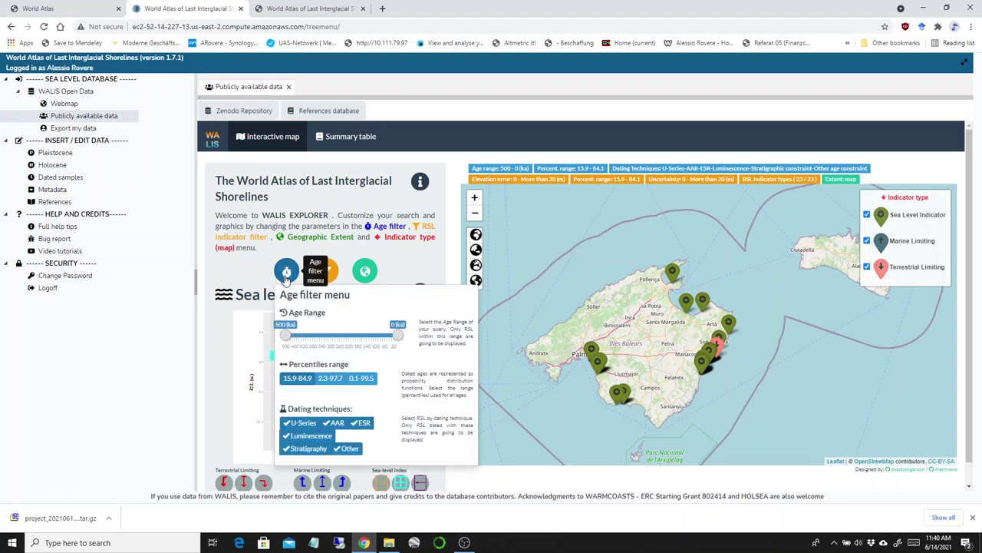
scroll(437, 332, down, 1)
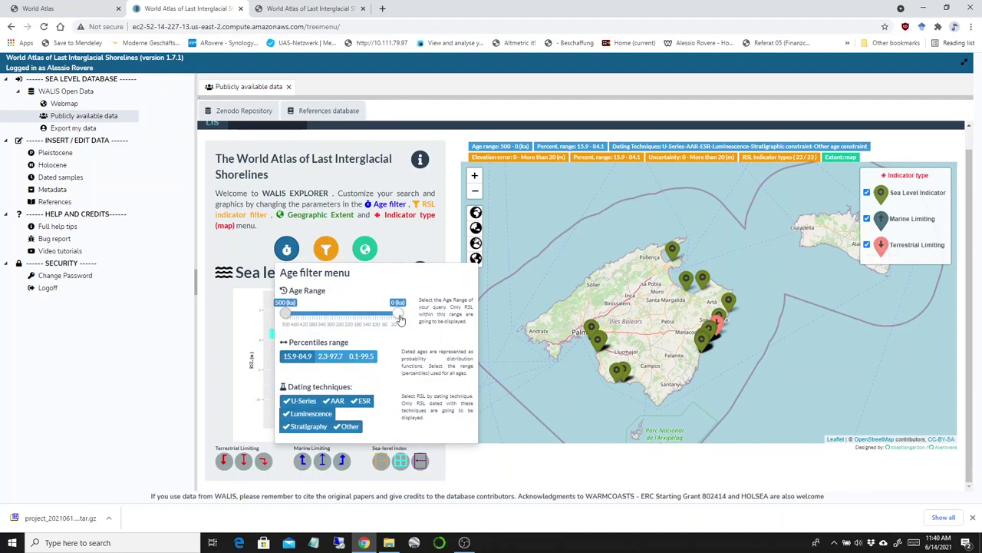
drag(286, 314, 374, 323)
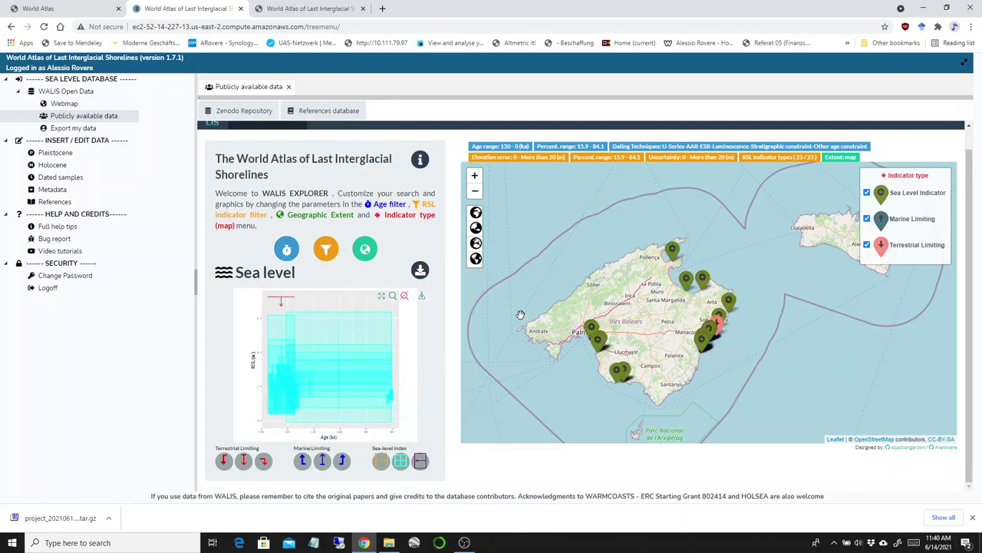
Examine the RSL indicator filter's options for elevation error, percentiles range, uncertainty and indicator types.
click(327, 254)
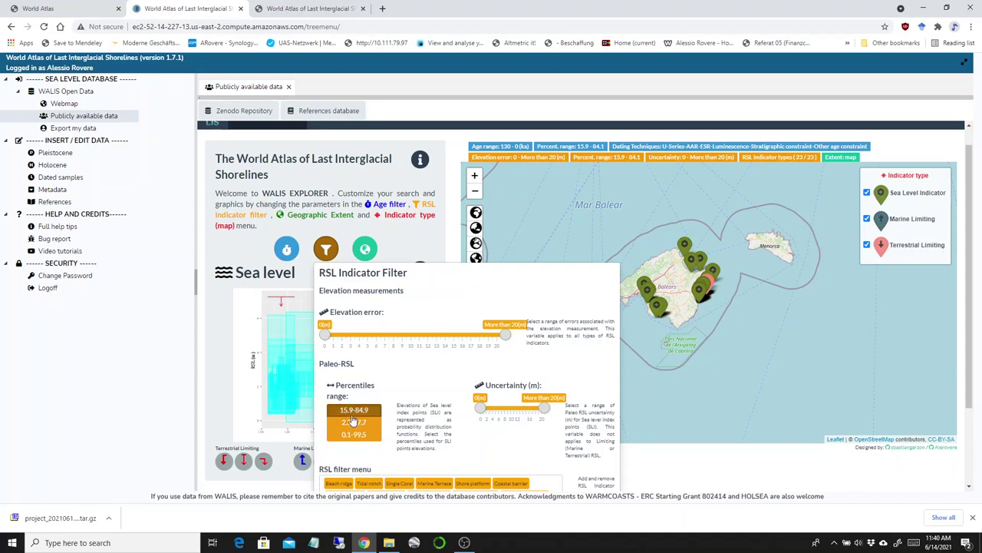
scroll(568, 436, down, 2)
scroll(567, 435, down, 2)
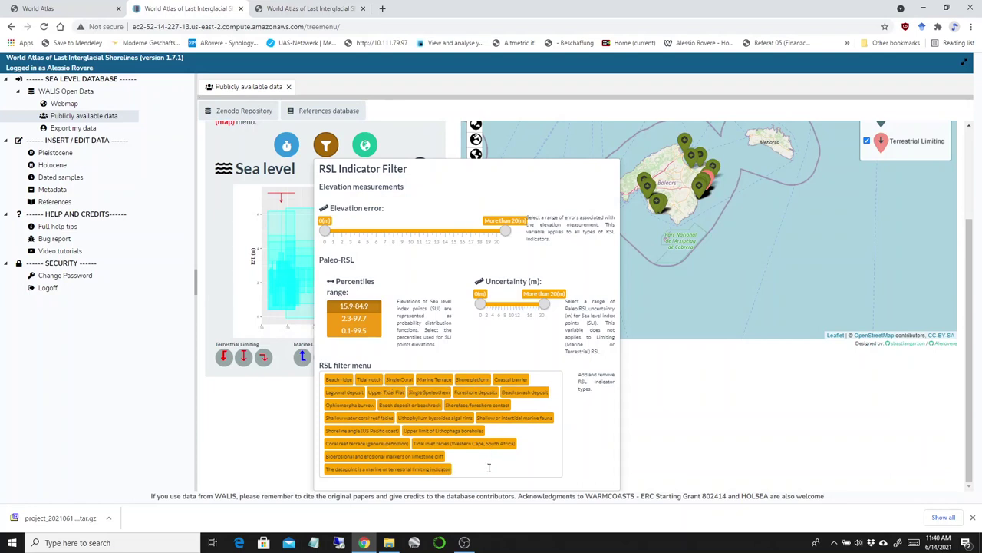
scroll(558, 343, up, 2)
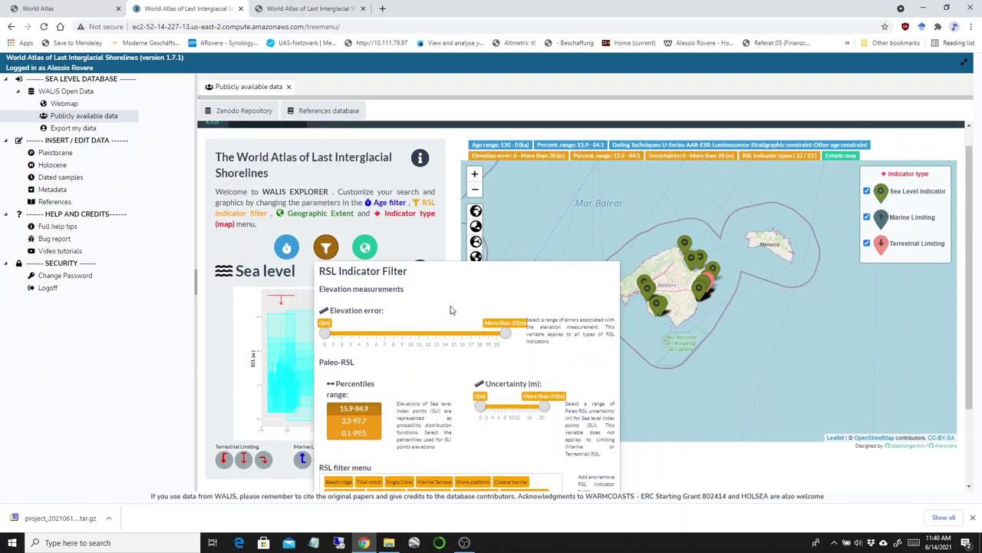
click(409, 248)
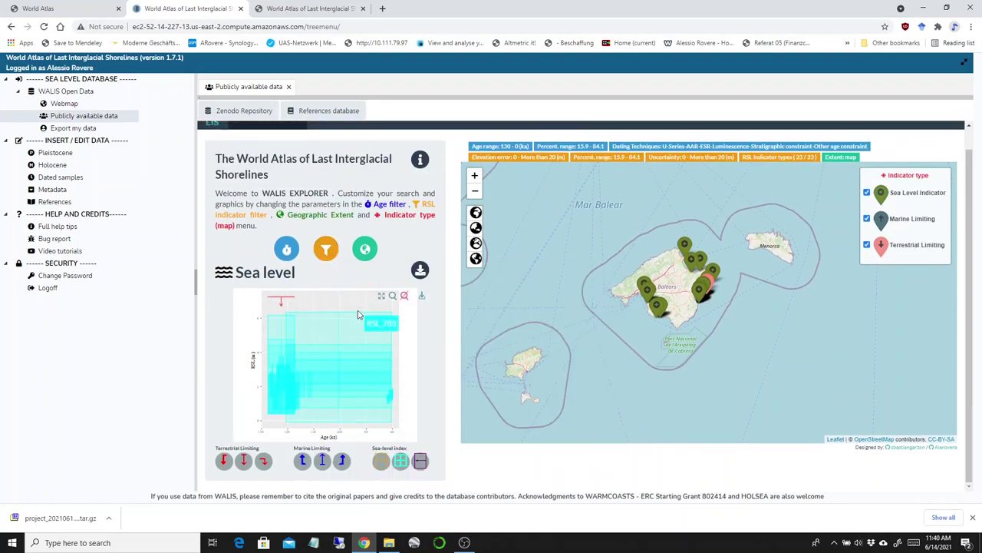
Set the area of interest to be selected from a polygon and draw a rectangle around the data points near Palma.
click(365, 249)
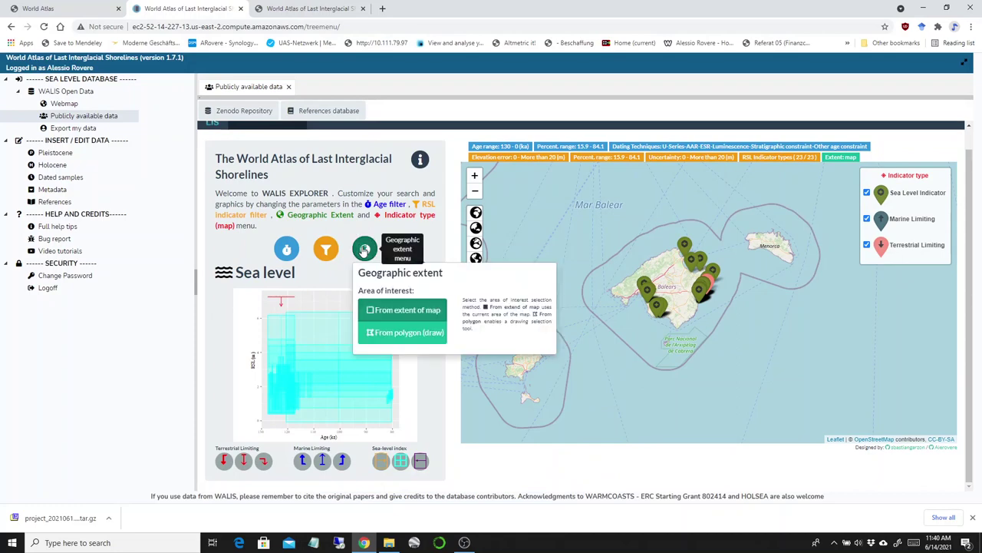
drag(671, 282, 681, 280)
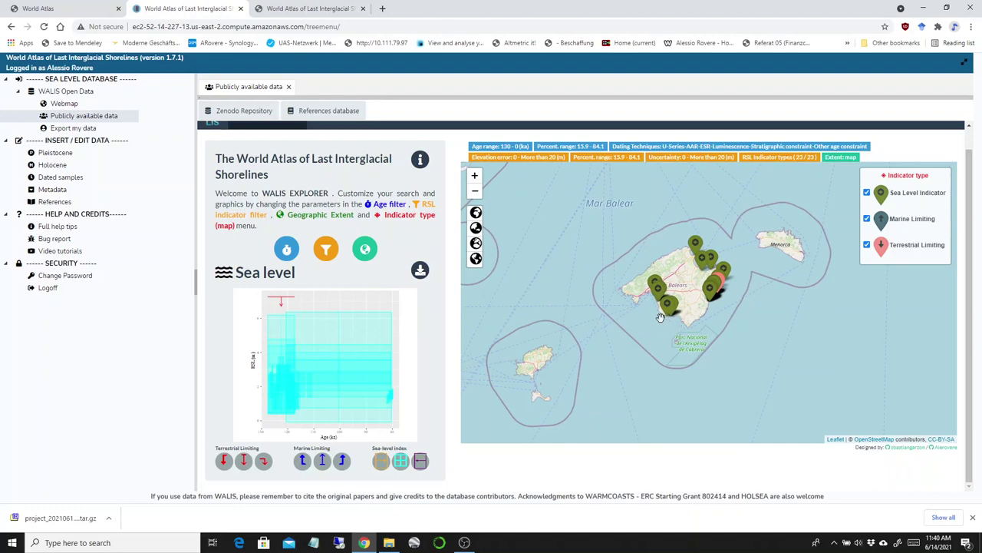
scroll(660, 317, up, 4)
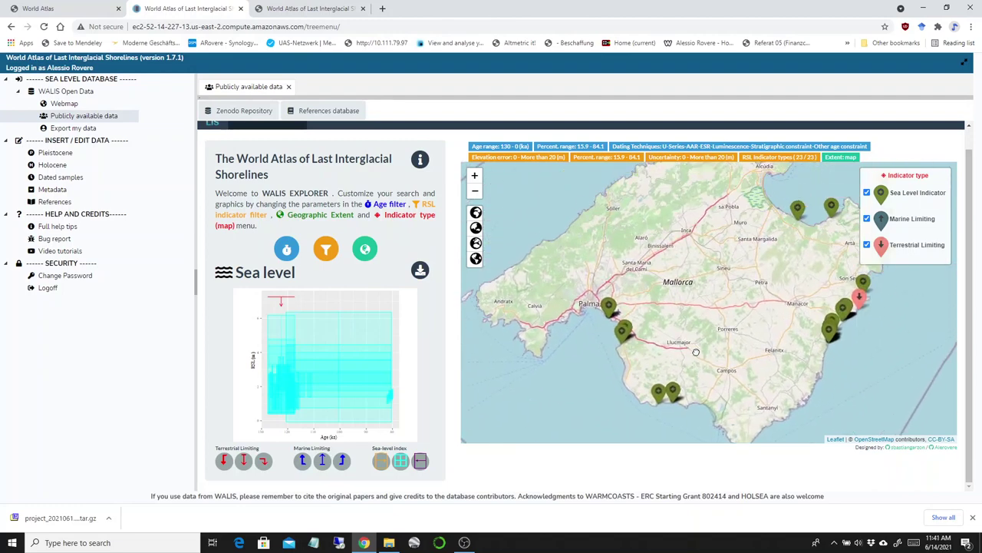
click(366, 248)
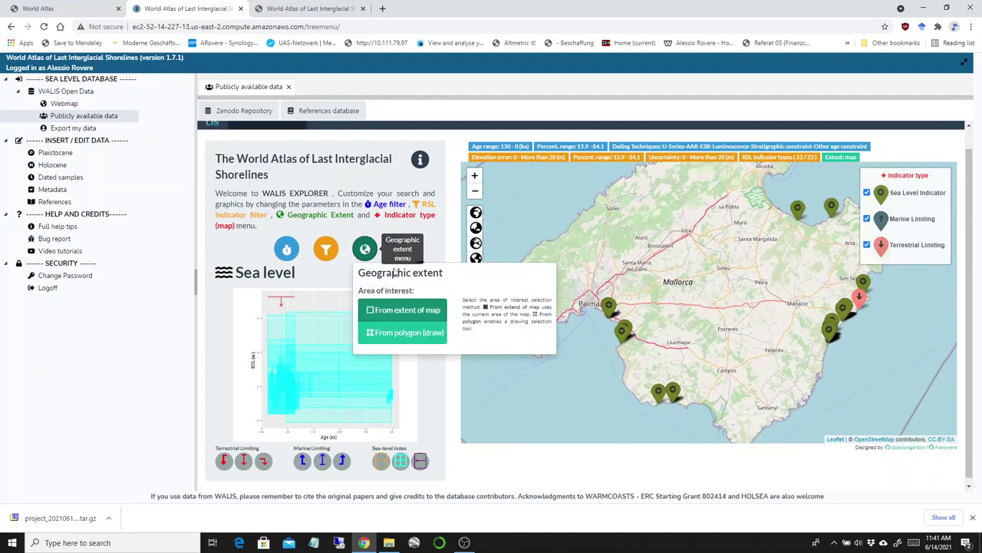
click(405, 333)
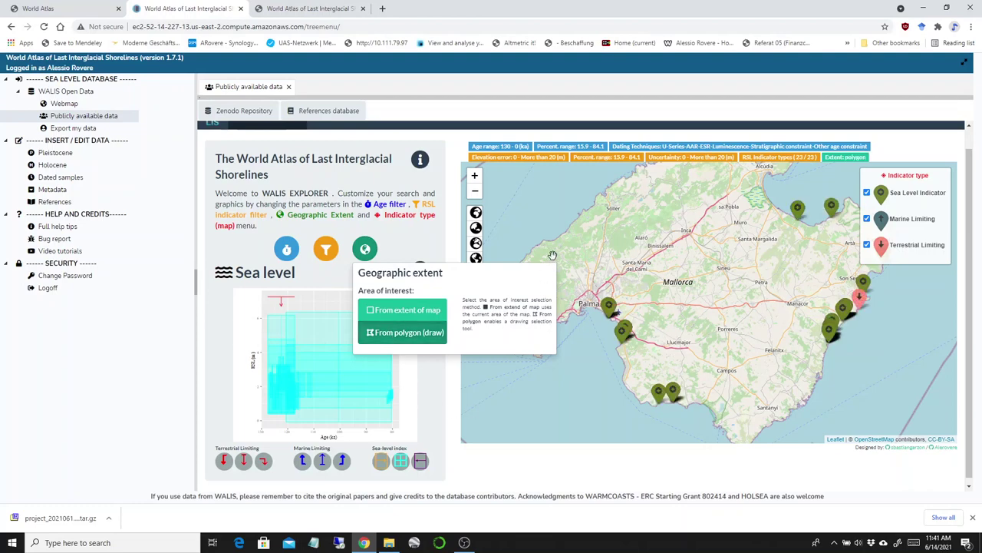
click(468, 307)
click(474, 299)
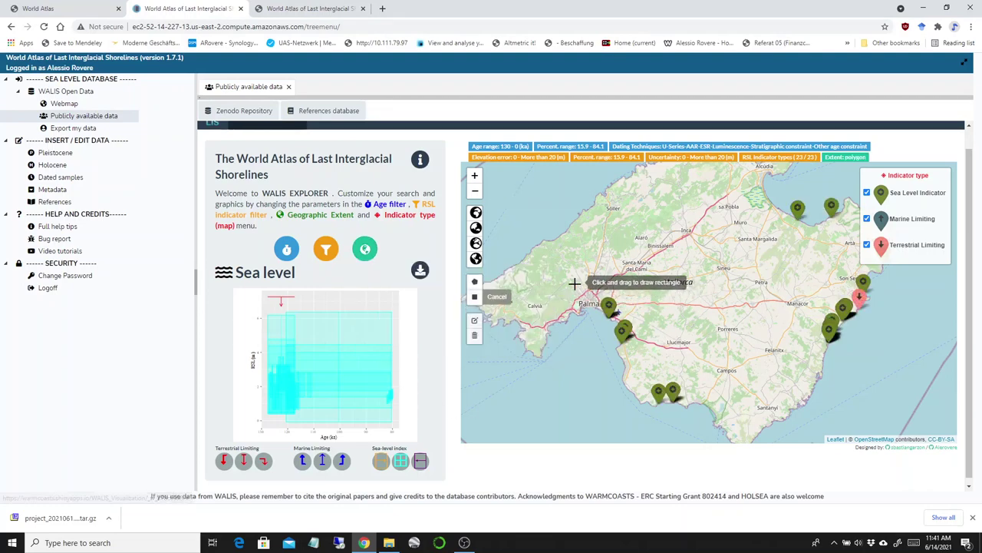
drag(581, 292, 653, 349)
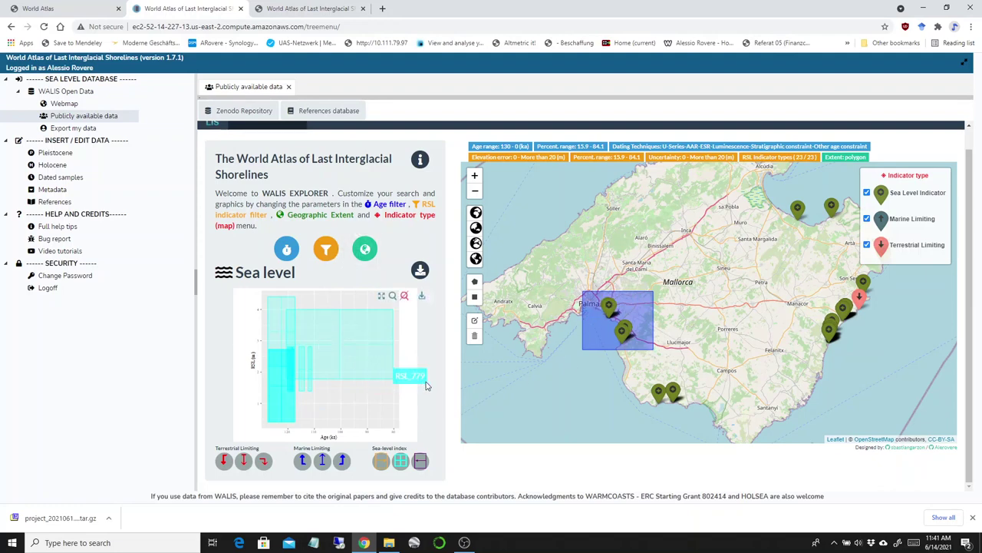
scroll(461, 362, up, 1)
scroll(585, 355, down, 1)
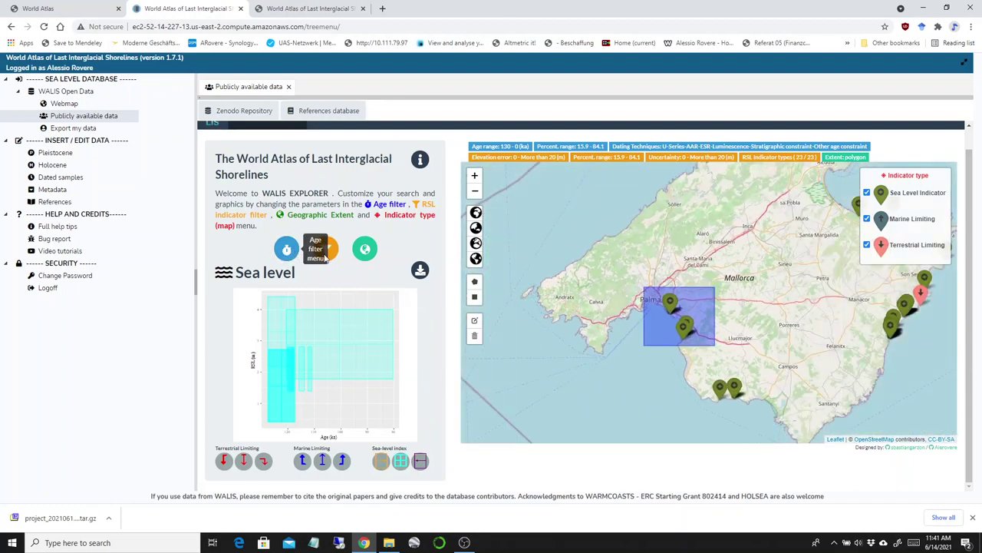
scroll(334, 190, up, 1)
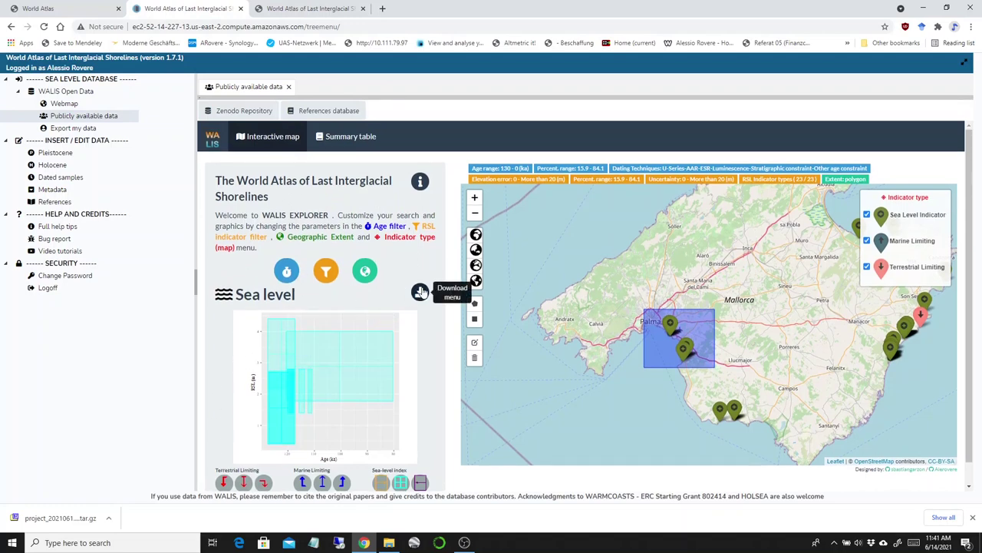
Examine the download options for the summary table and the full WALIS database beside the sea level plot.
click(420, 292)
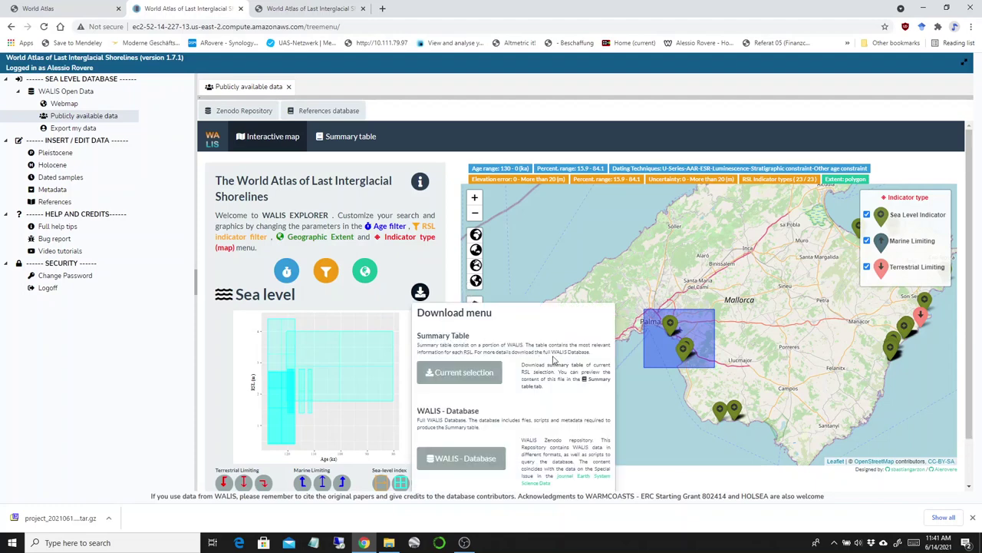
scroll(558, 345, down, 1)
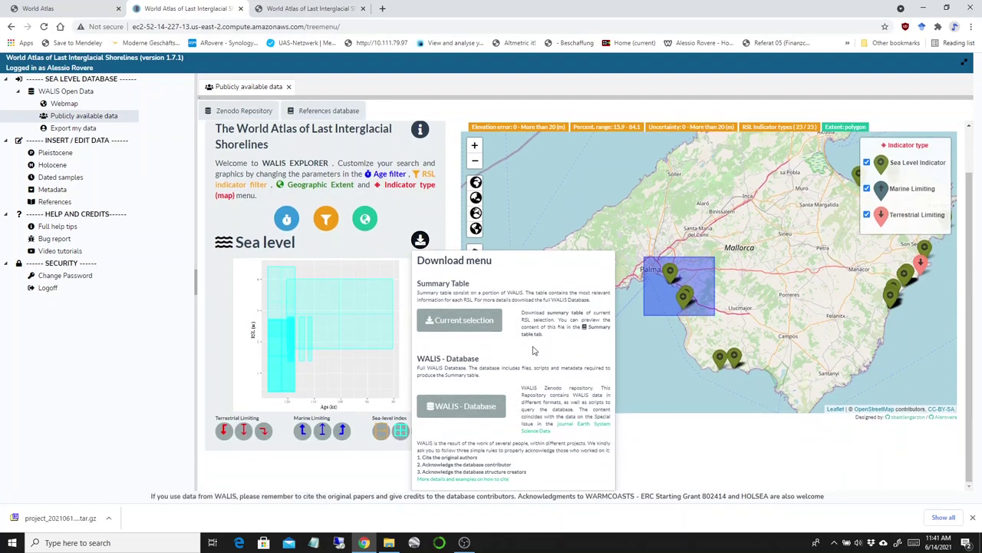
click(420, 245)
scroll(421, 248, up, 1)
scroll(421, 247, up, 1)
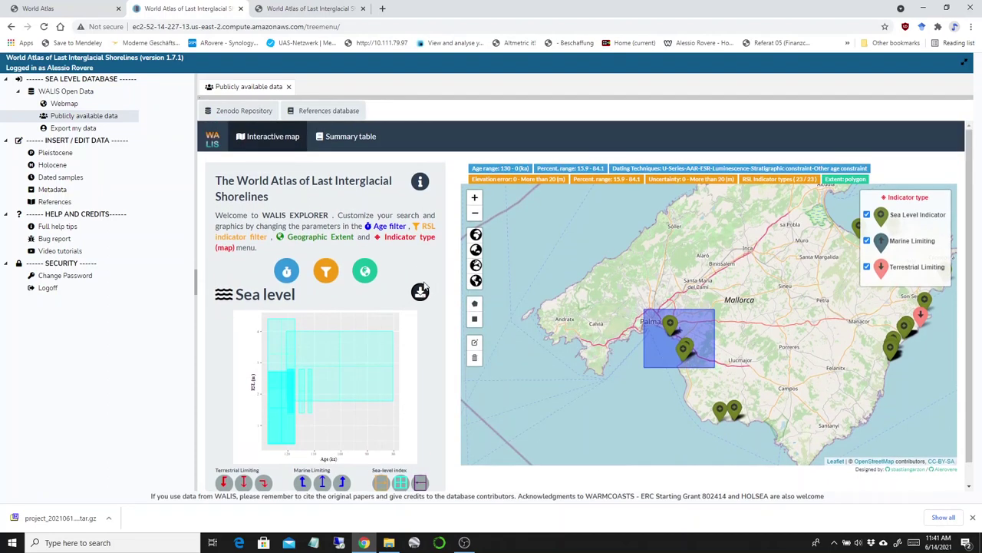
Open the summary table of the current selection and examine its filters, geographic extent, rows and columns.
click(349, 143)
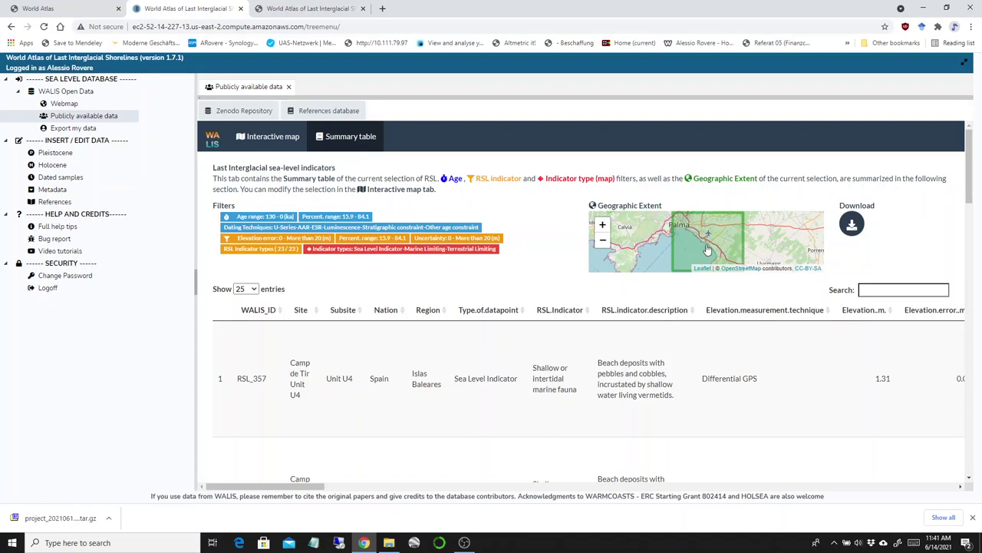
scroll(326, 355, down, 4)
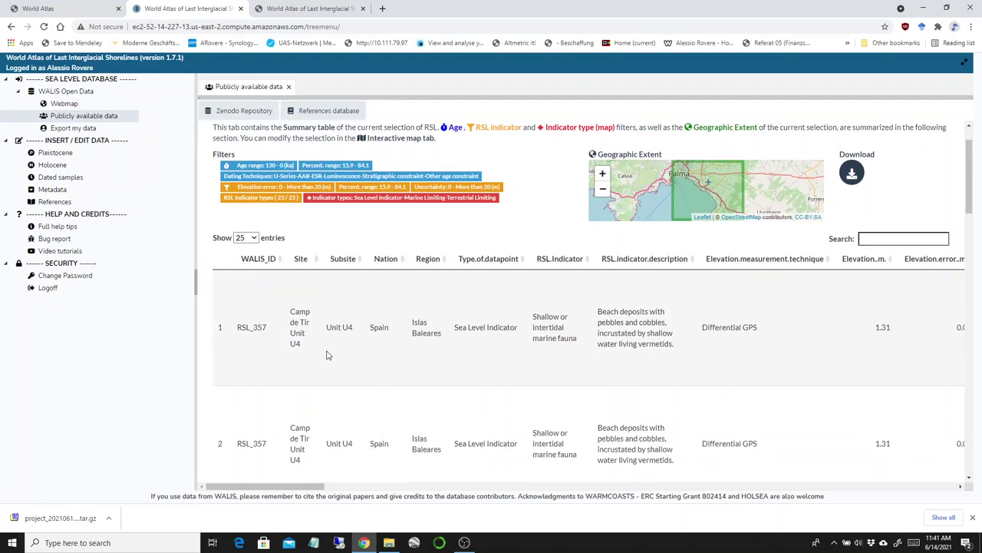
scroll(326, 355, down, 1)
drag(308, 485, 264, 468)
scroll(476, 358, down, 1)
scroll(458, 410, up, 5)
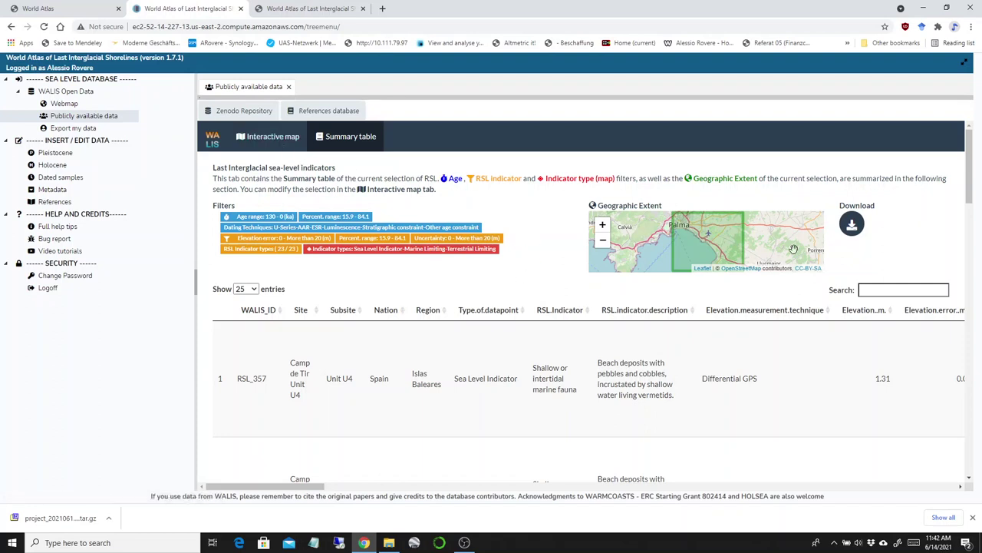
Download the summary table of the current selection and open the resulting CSV file in Excel.
click(852, 224)
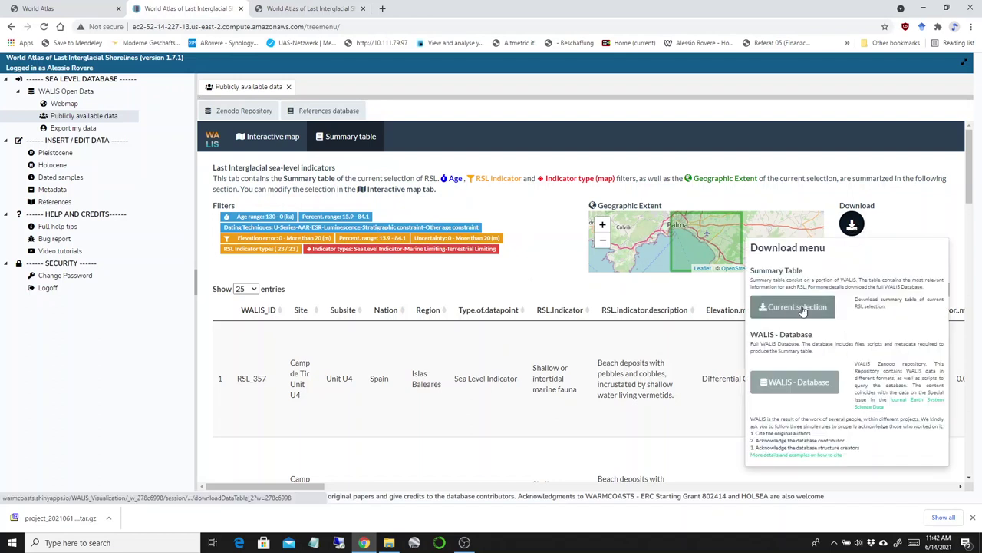
click(794, 309)
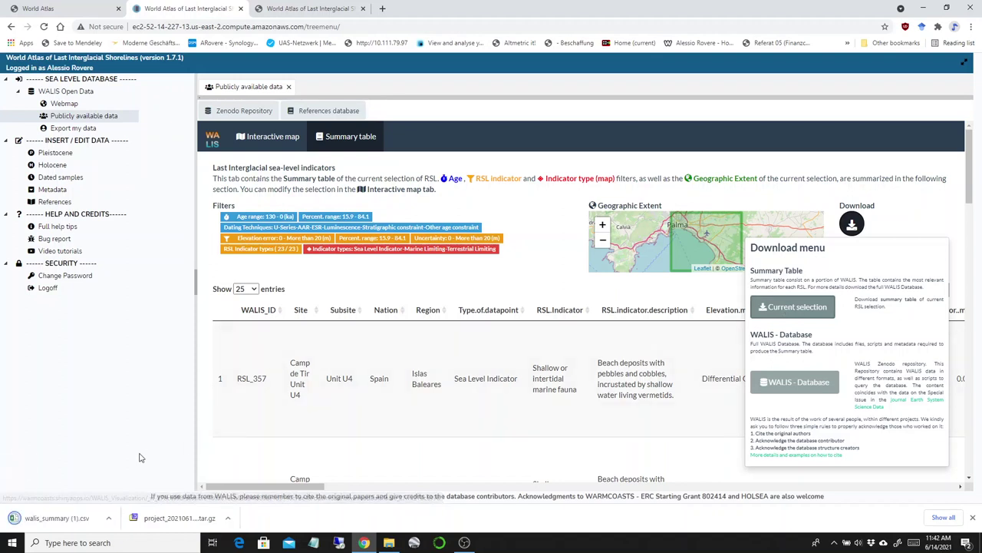
click(58, 518)
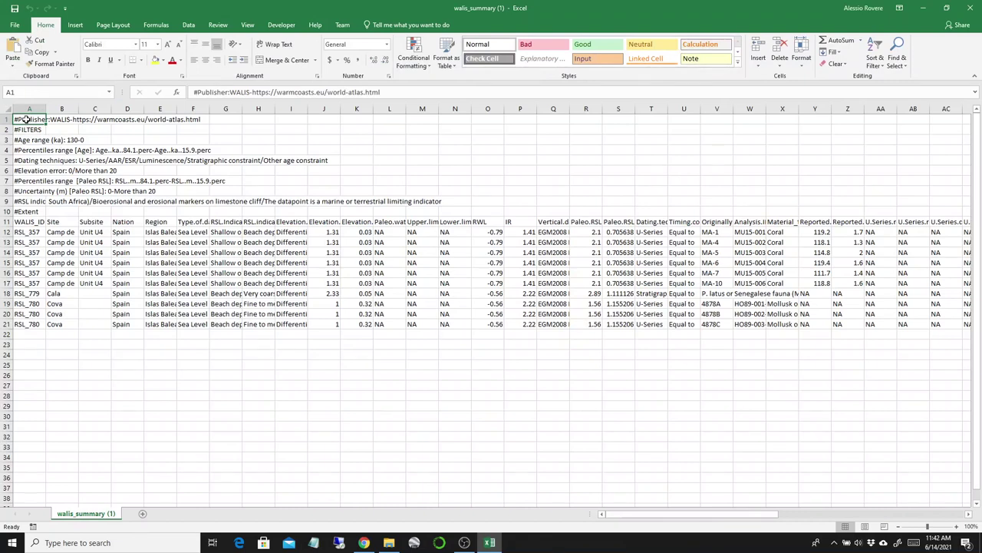
Examine the CSV's filter header, data table and WALIS_ID column by selecting their cells.
drag(25, 120, 384, 332)
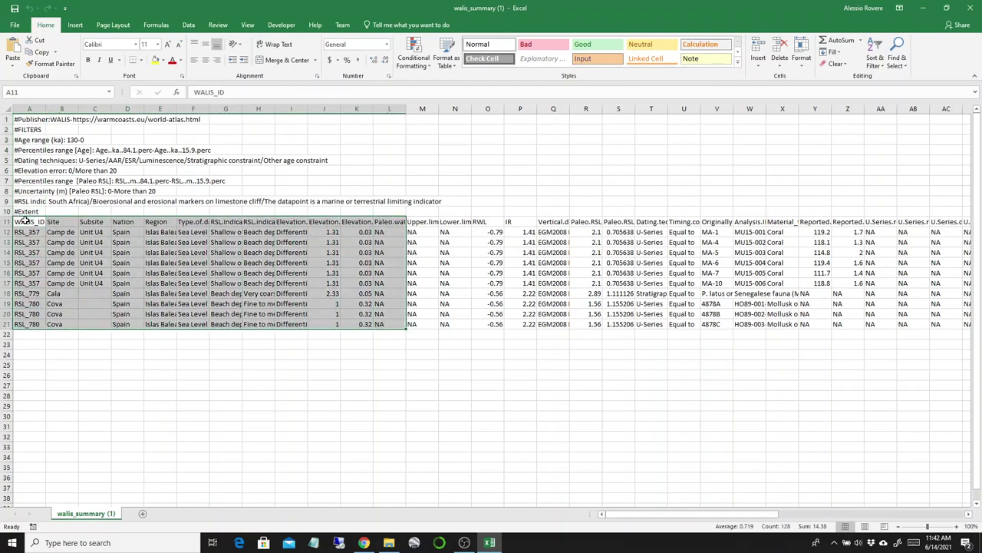
click(28, 232)
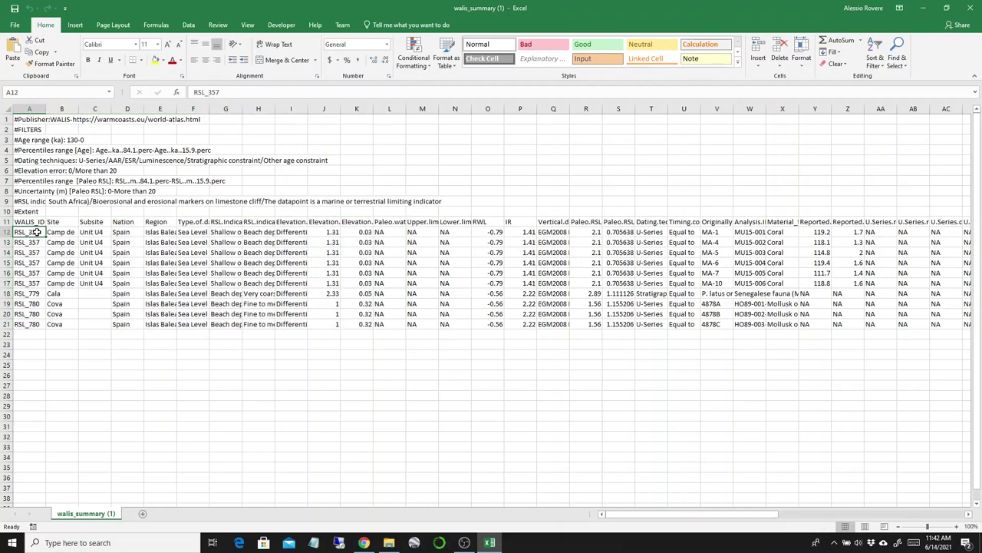
drag(36, 232, 29, 324)
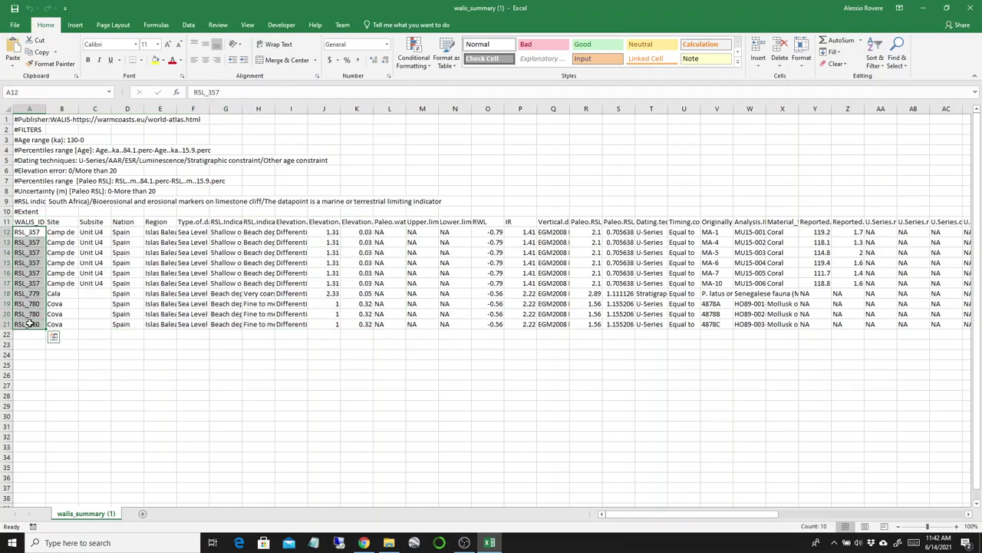
Select the RSL_357 rows from A12 to V17 and examine their repeated values and differing original sample IDs.
click(24, 232)
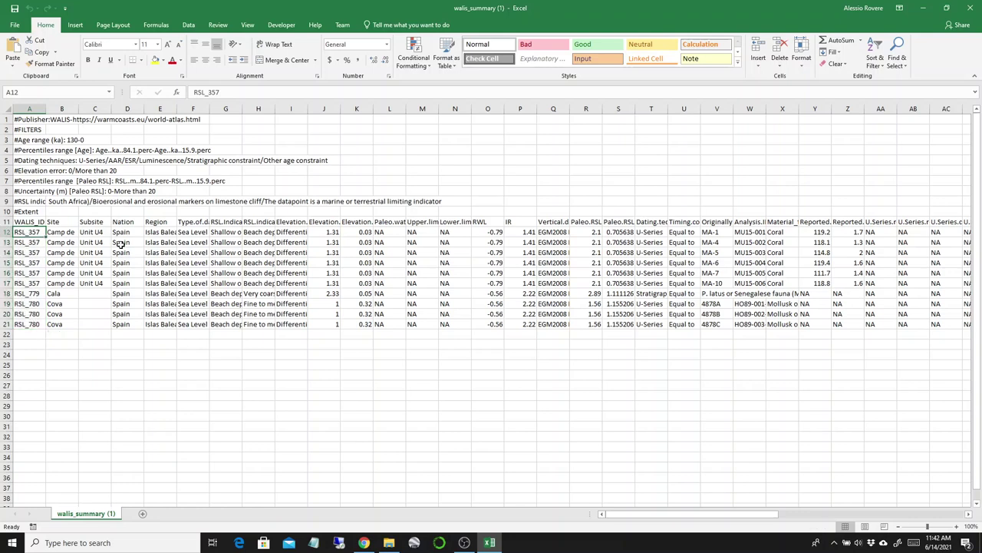
key(shift+Down)
key(shift+Down)
key(shift+Down)
key(shift+Down)
key(shift+Down)
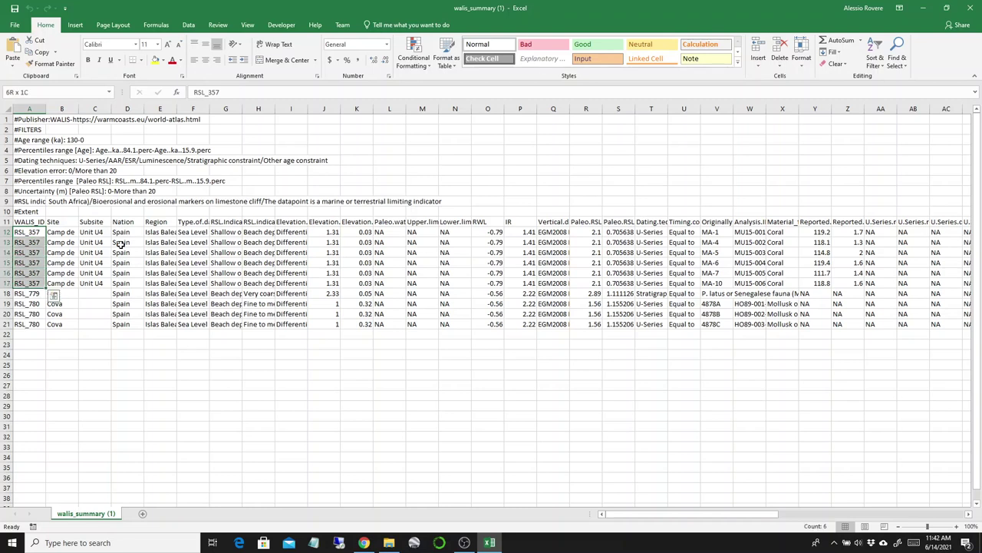
key(shift+Up)
key(shift+Up)
key(shift+Up)
key(shift+Up)
key(shift+Up)
key(shift+Down)
key(shift+Down)
key(shift+Down)
key(shift+Down)
key(shift+Down)
key(shift+Right)
key(shift+Right)
key(shift+Right)
key(shift+Right)
key(shift+Right)
key(shift+Right)
key(shift+Right)
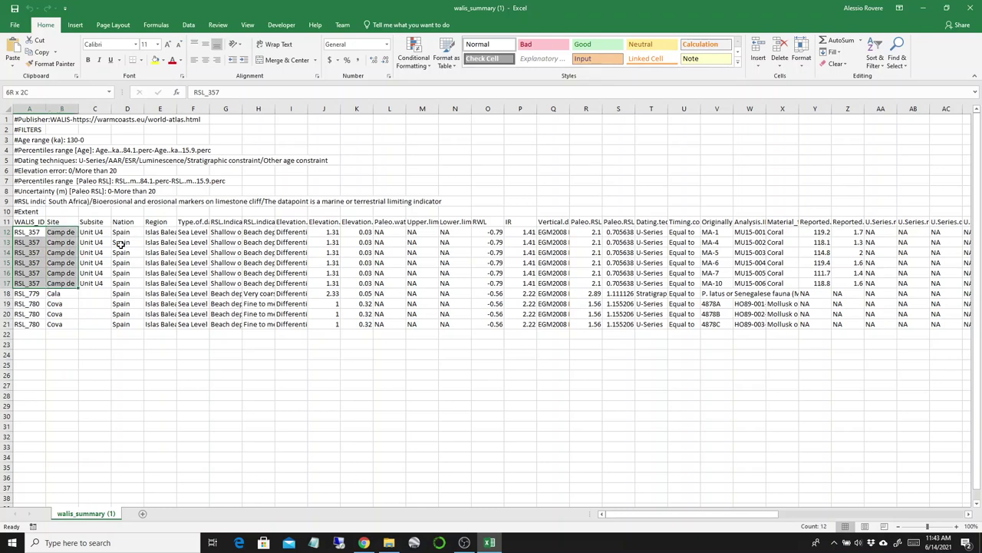
key(shift+Right)
key(shift+Right)
key(shift+Right)
key(shift+Right)
key(shift+Right)
key(shift+Right)
key(shift+Right)
key(shift+Right)
key(shift+Right)
key(shift+Right)
key(shift+Right)
key(shift+Right)
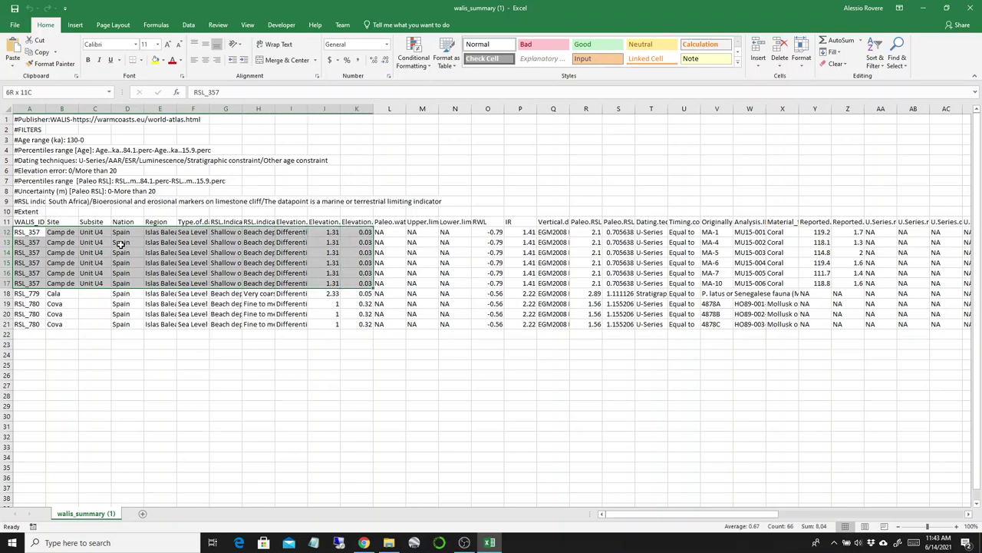
key(shift+Right)
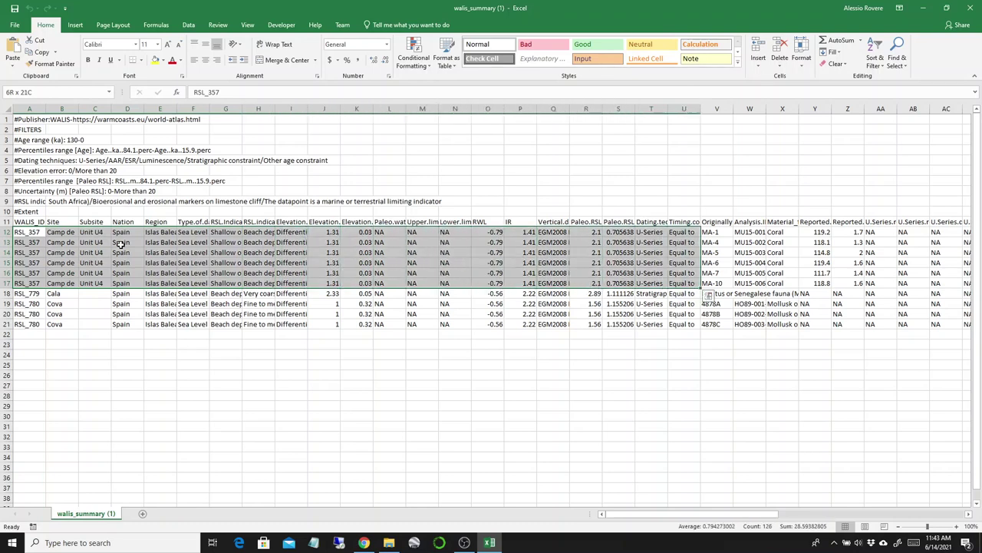
key(shift+Right)
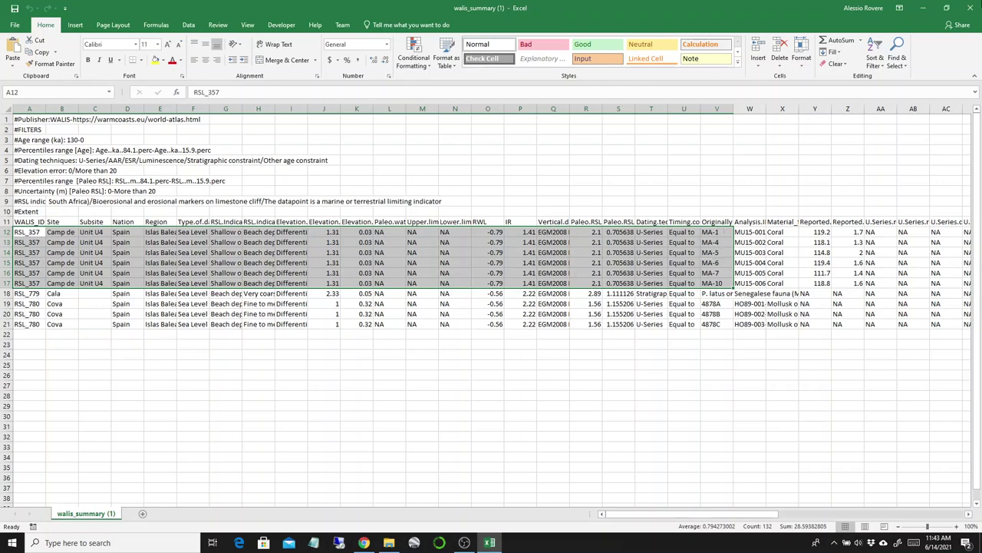
click(712, 232)
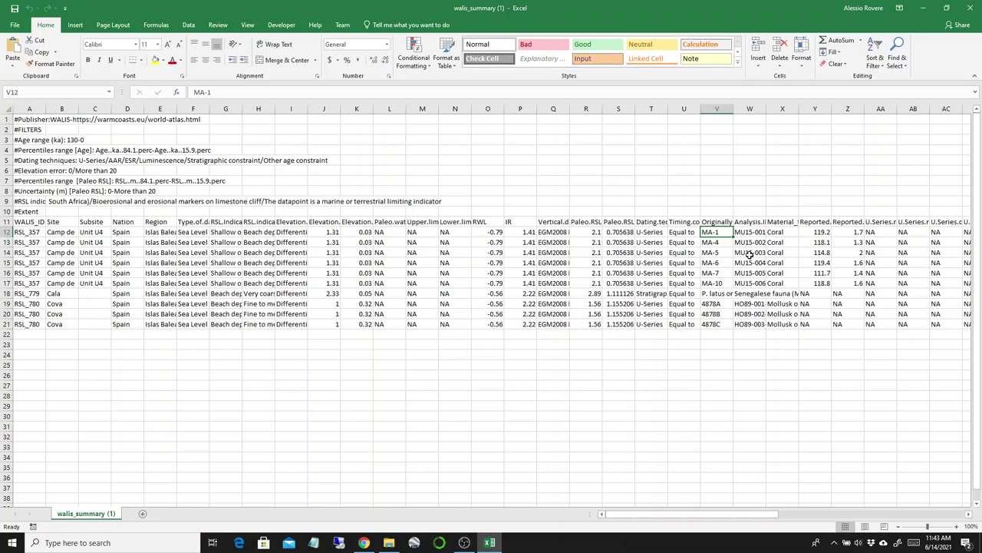
Close the CSV workbook without saving and return to the WALIS interactive map in the browser.
click(968, 7)
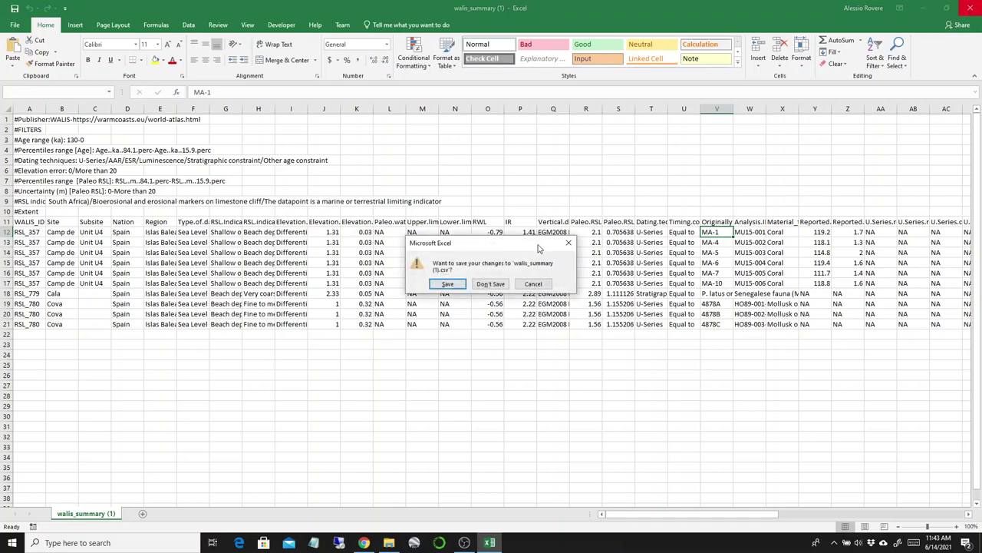
click(490, 286)
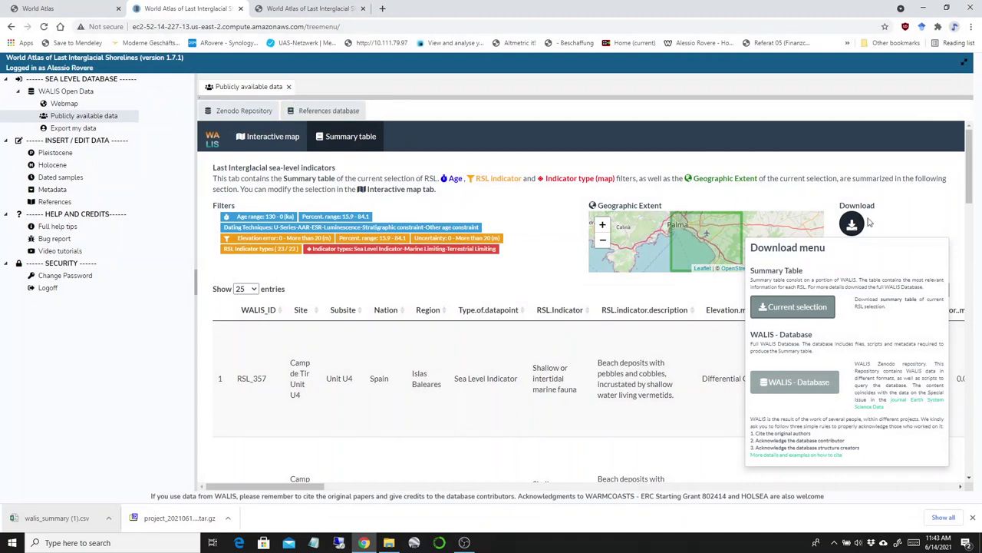
click(915, 203)
click(271, 136)
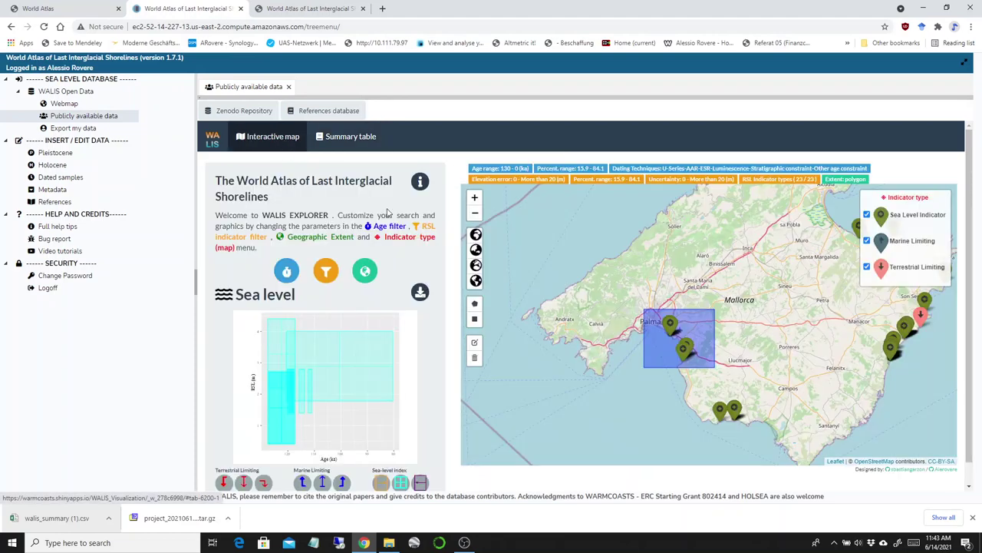
Examine the worldwide distribution of sea-level data points across Europe, Africa and the Americas on the map.
scroll(706, 307, down, 3)
scroll(714, 307, down, 4)
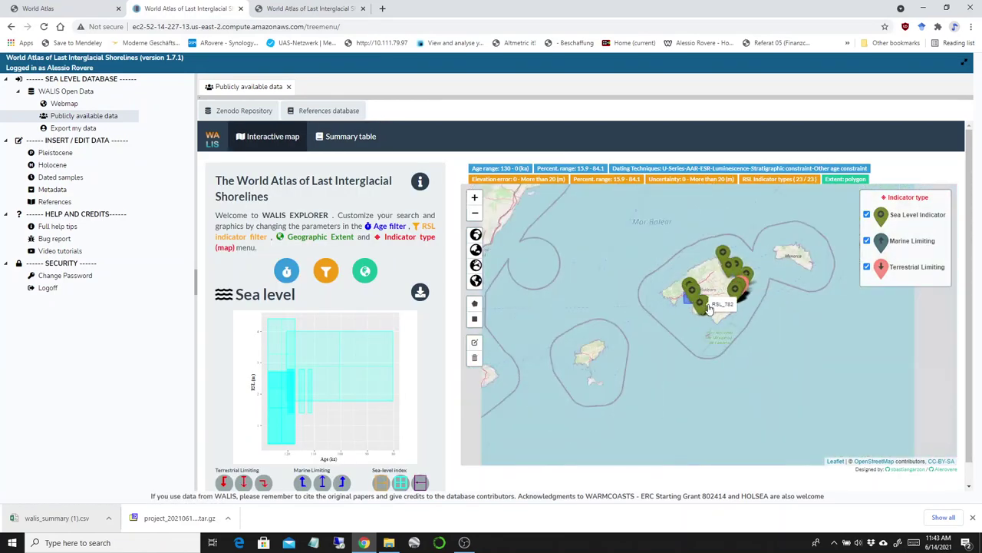
scroll(736, 317, down, 2)
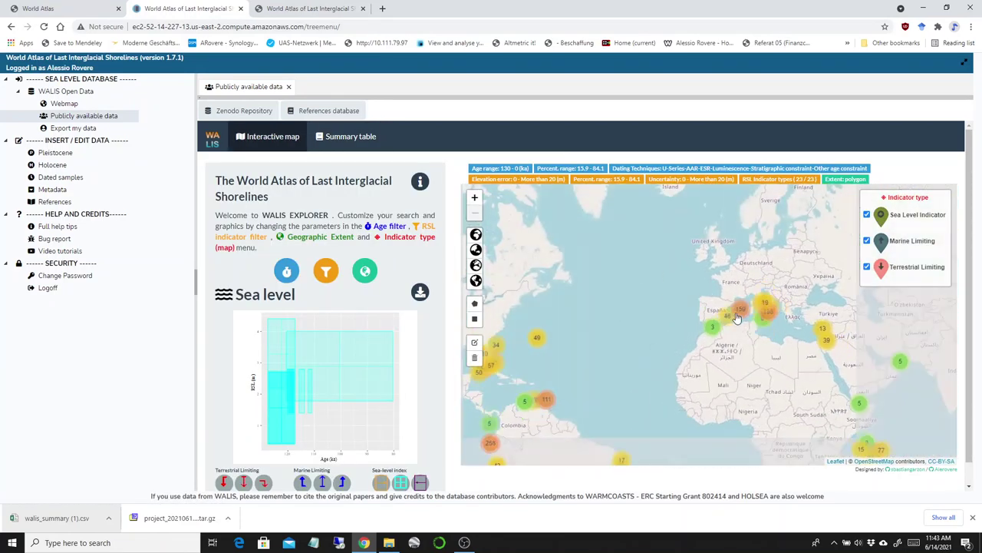
drag(667, 346, 617, 234)
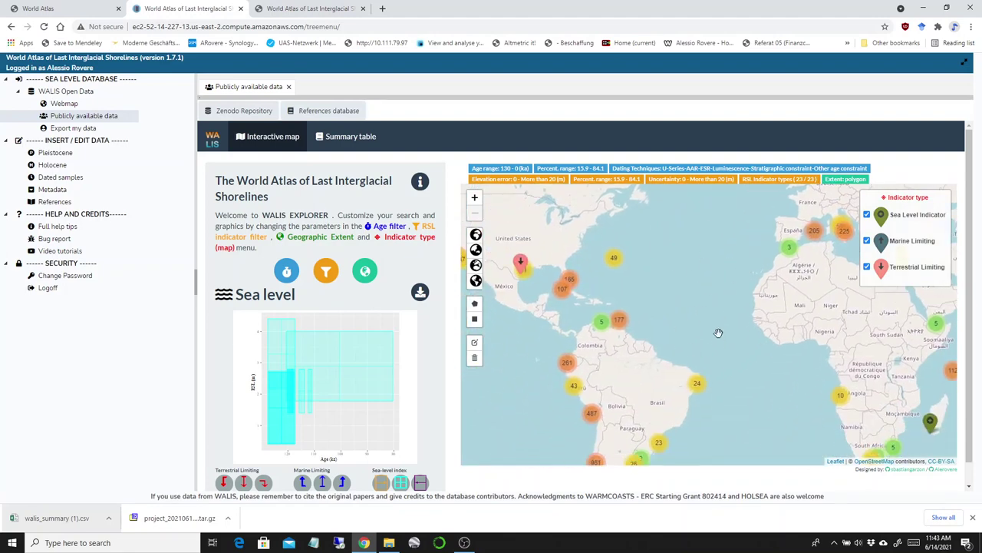
drag(568, 261, 660, 305)
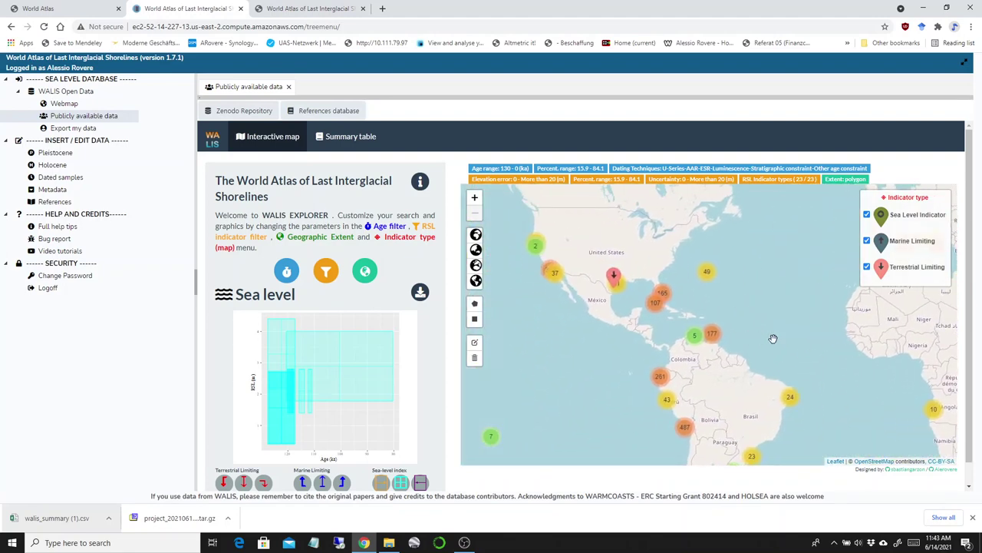
drag(829, 426, 742, 360)
drag(777, 396, 757, 353)
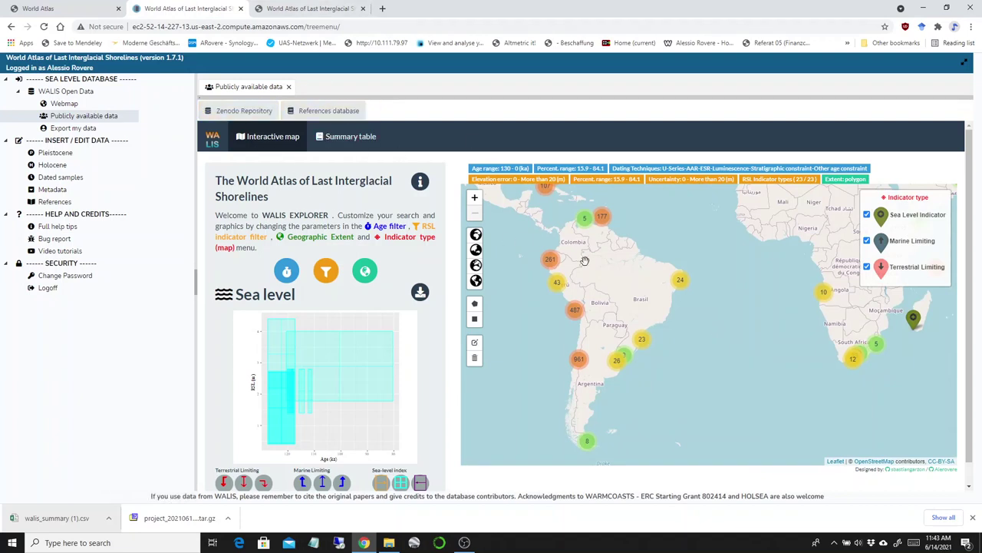
drag(714, 293, 682, 456)
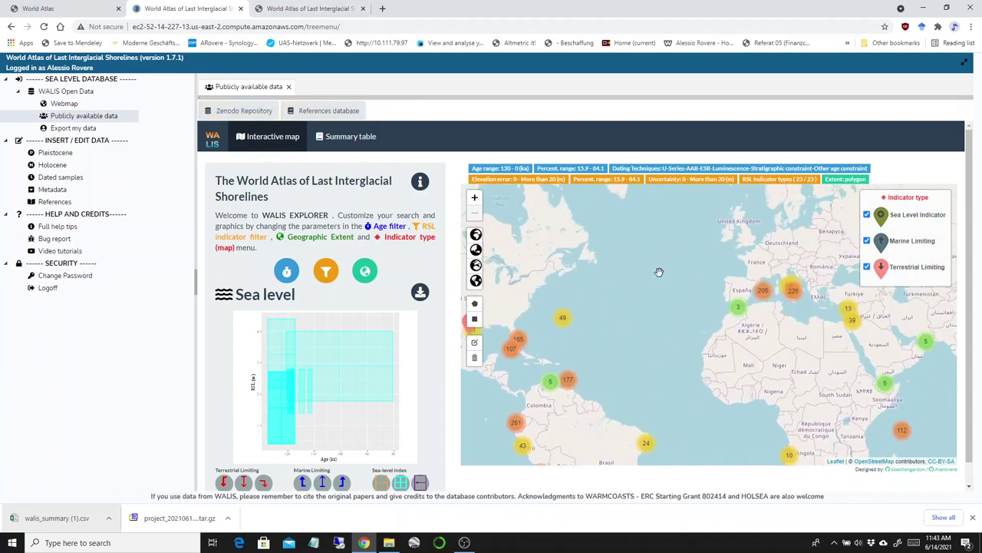
drag(602, 278, 632, 313)
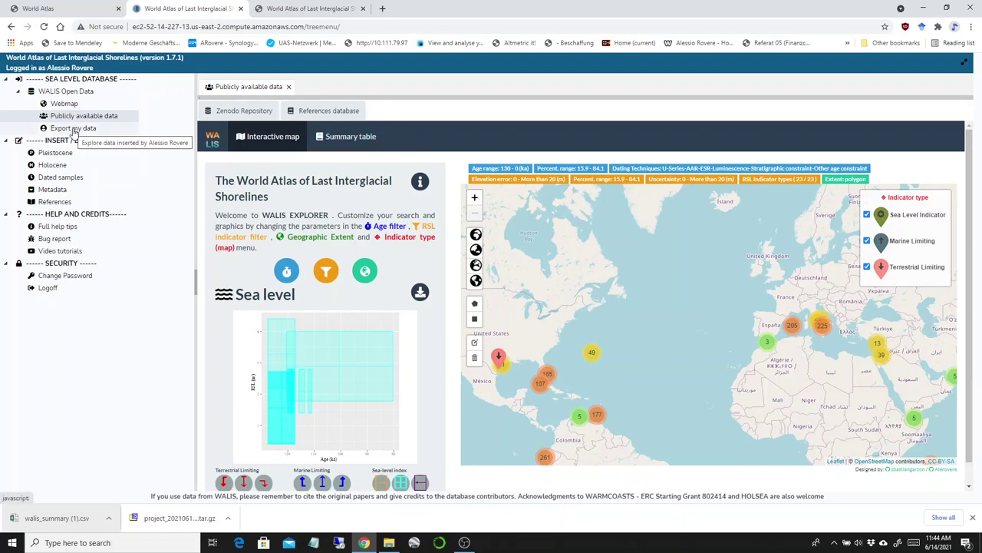
drag(649, 349, 662, 267)
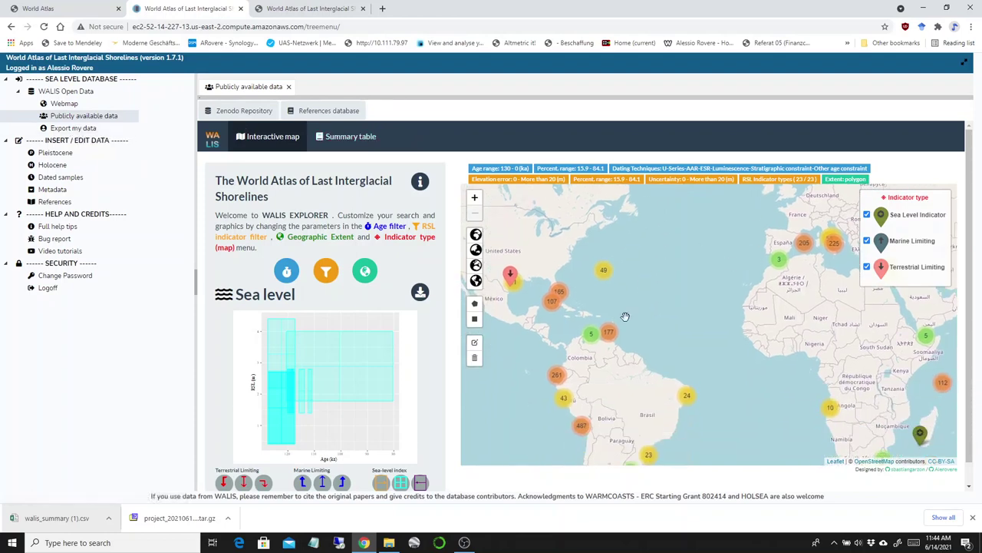
Export the account's entire WALIS data as an Excel spreadsheet and accept the download confirmation.
click(97, 132)
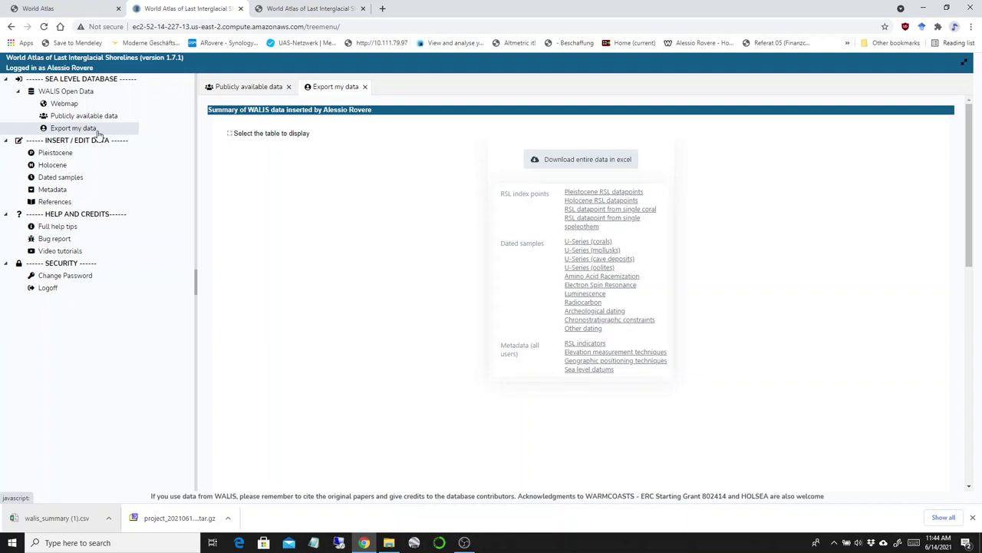
click(574, 162)
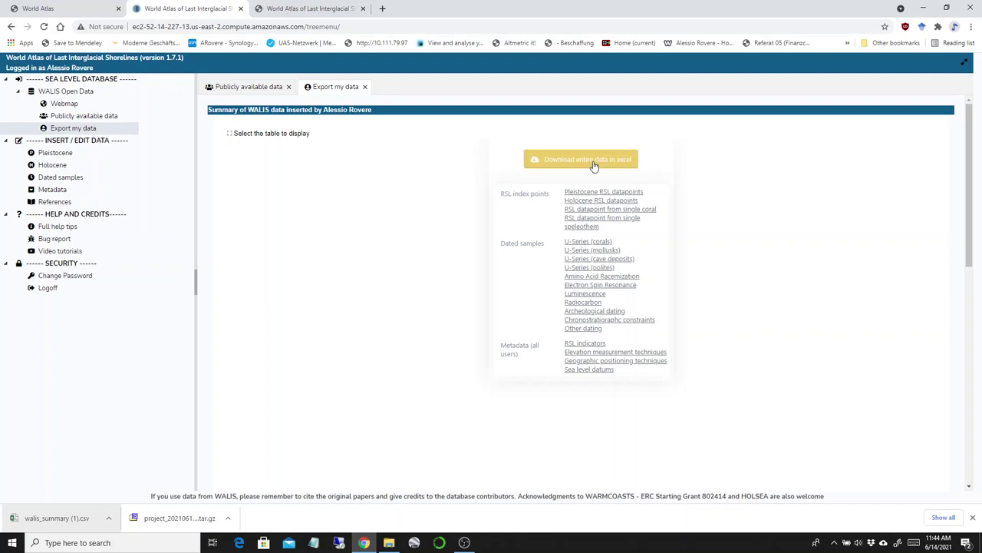
click(594, 166)
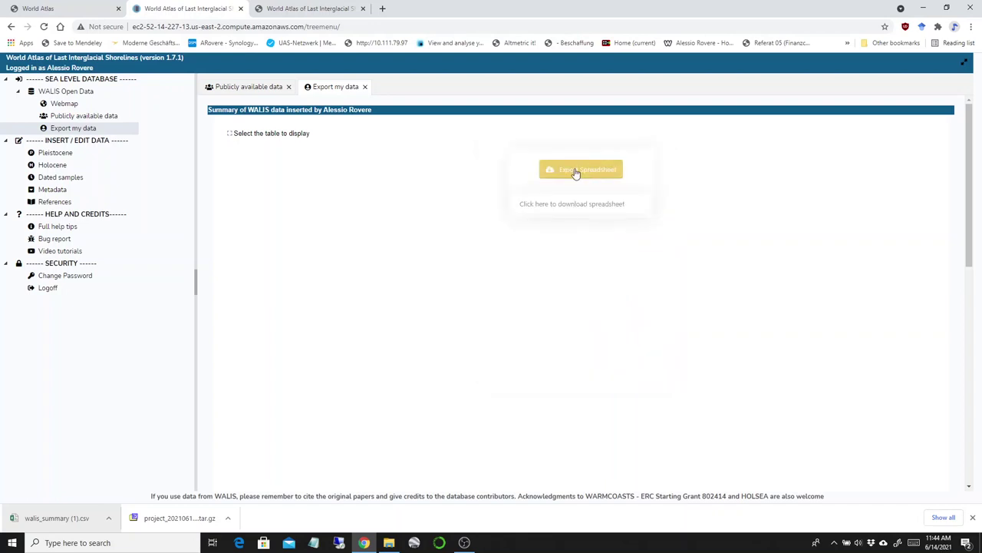
click(576, 172)
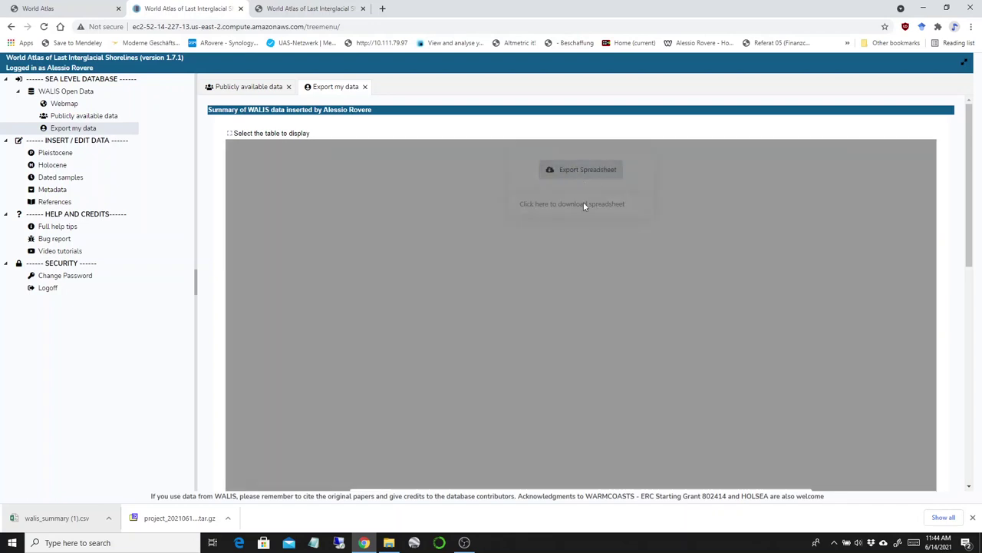
scroll(637, 276, down, 3)
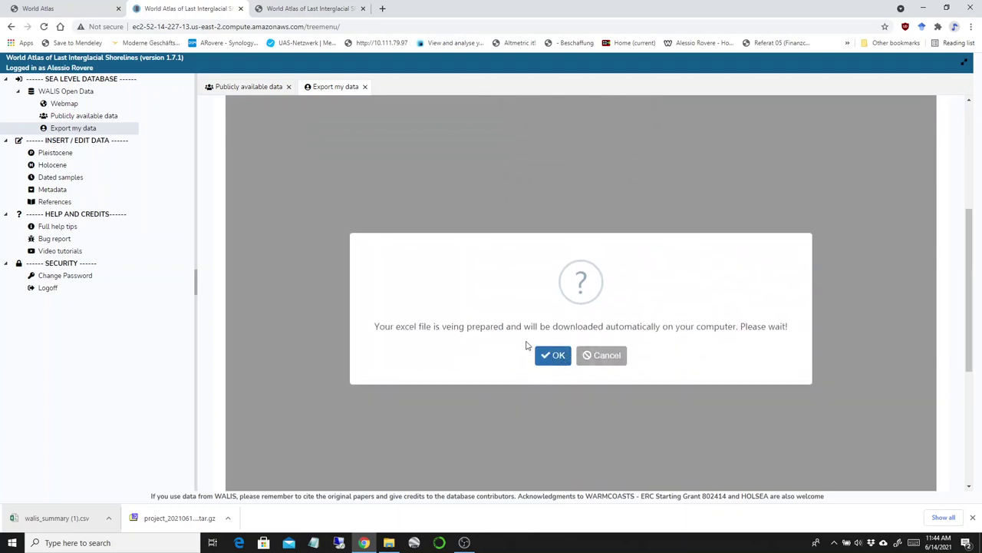
click(556, 356)
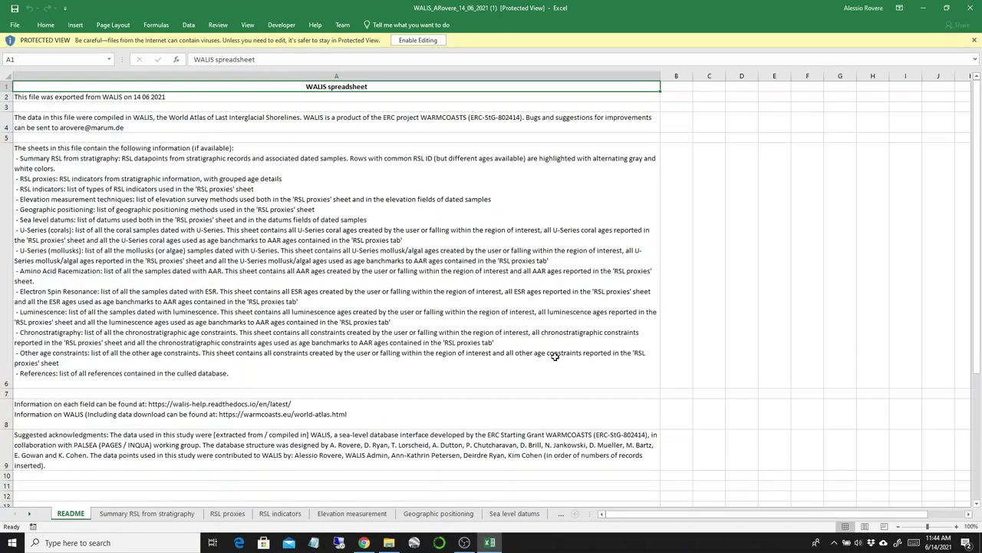
Examine the exported workbook's sheets from Summary RSL from stratigraphy through Amino Acid Racemization, and close the workbook.
click(189, 513)
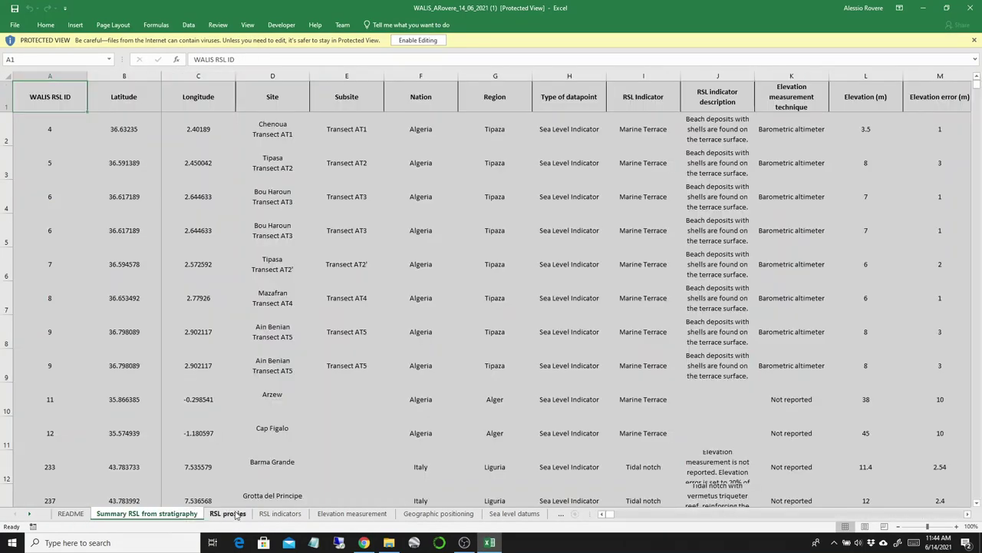
click(246, 513)
click(280, 514)
click(352, 513)
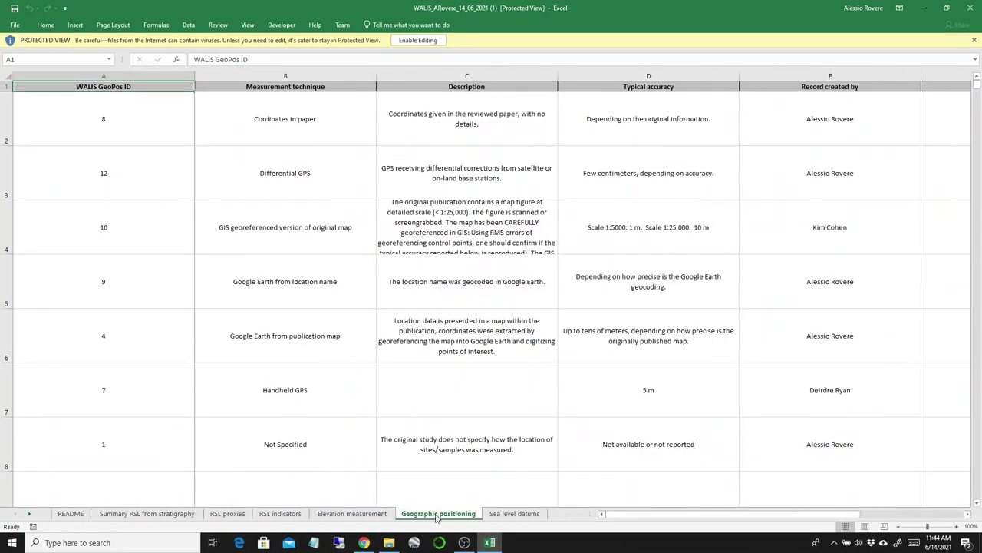
click(513, 513)
click(560, 515)
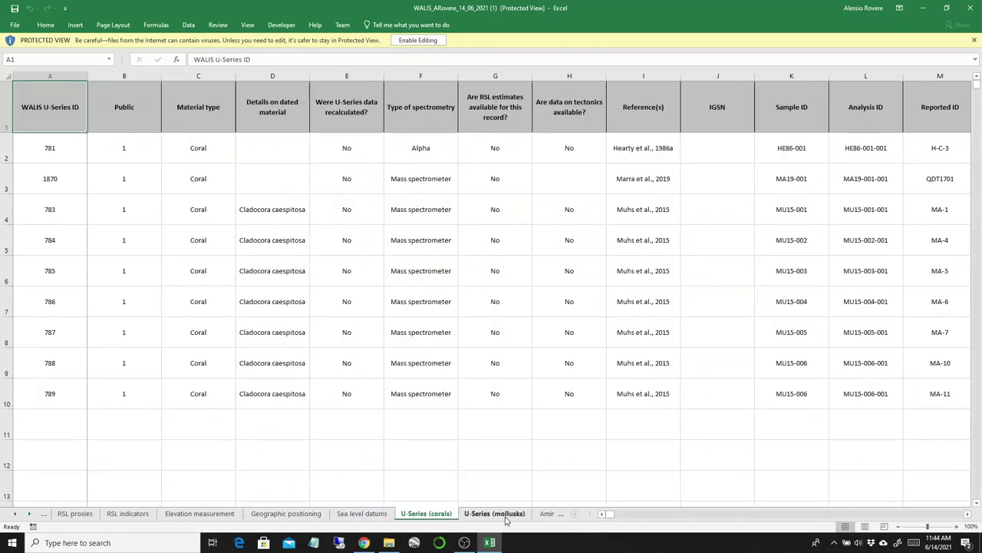
click(495, 514)
click(546, 515)
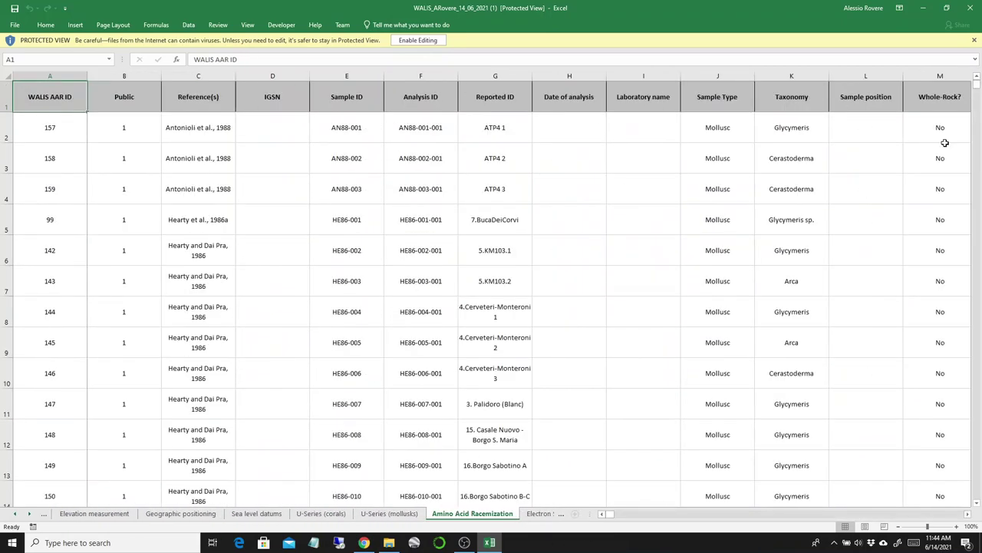
click(971, 7)
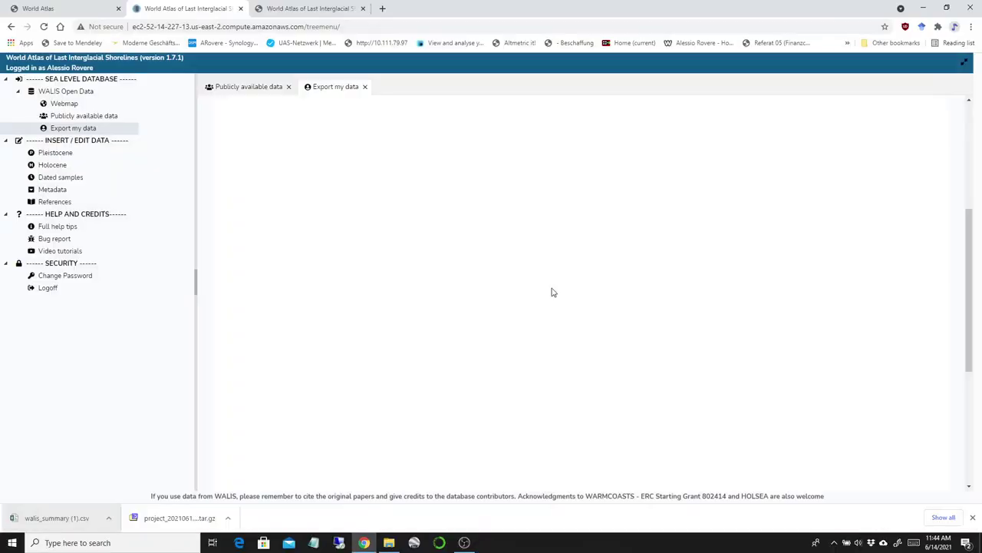
Reload the summary of the account's own data and display its U-Series (corals) table.
click(77, 128)
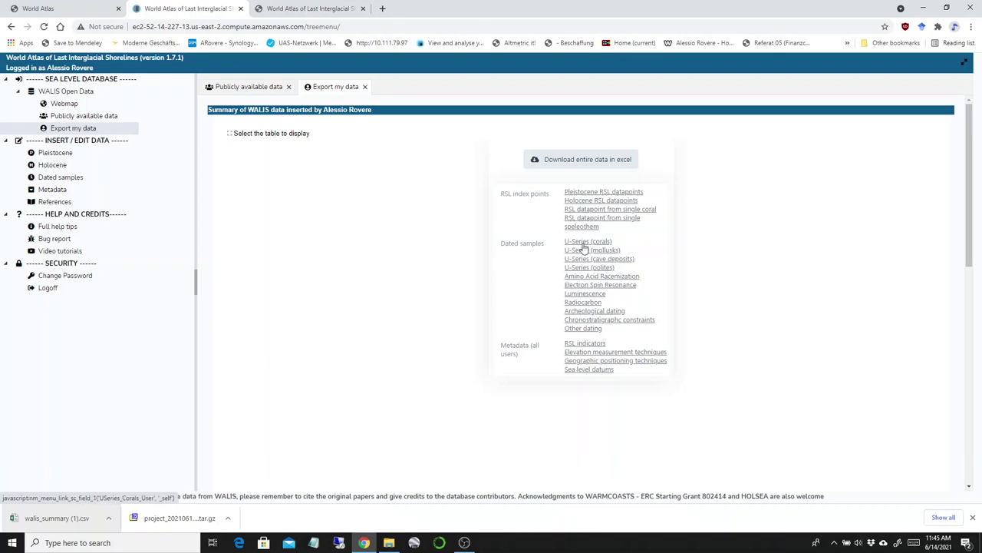
click(583, 243)
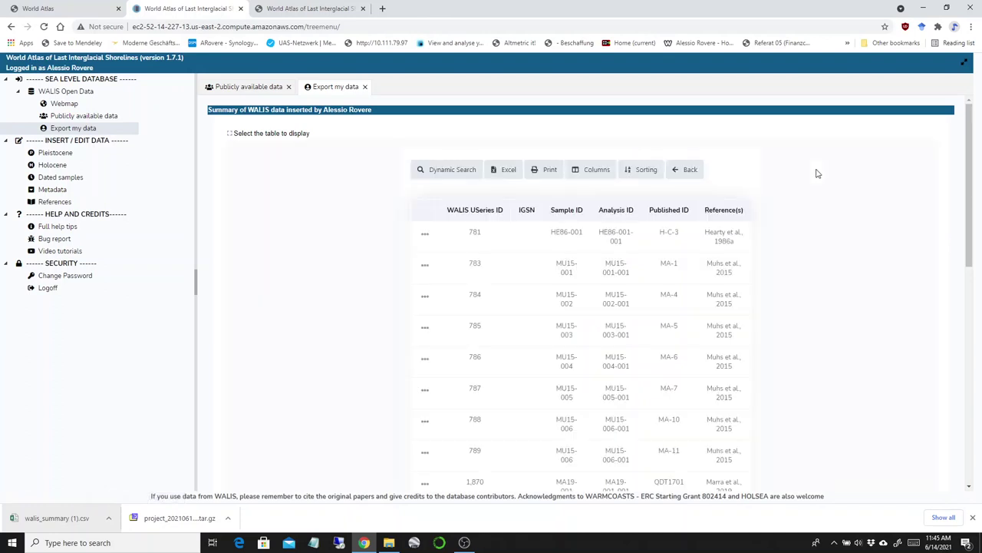
scroll(859, 229, down, 2)
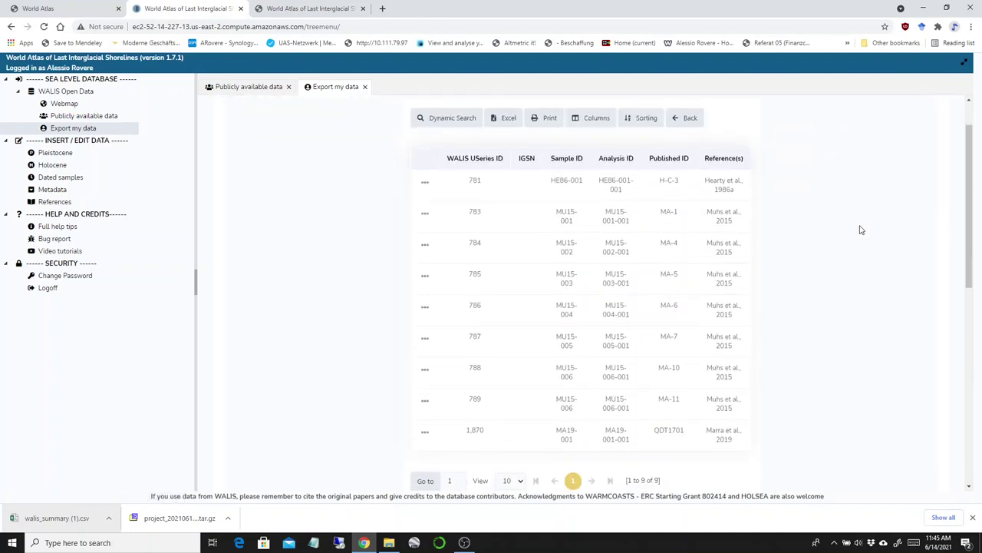
scroll(788, 364, up, 2)
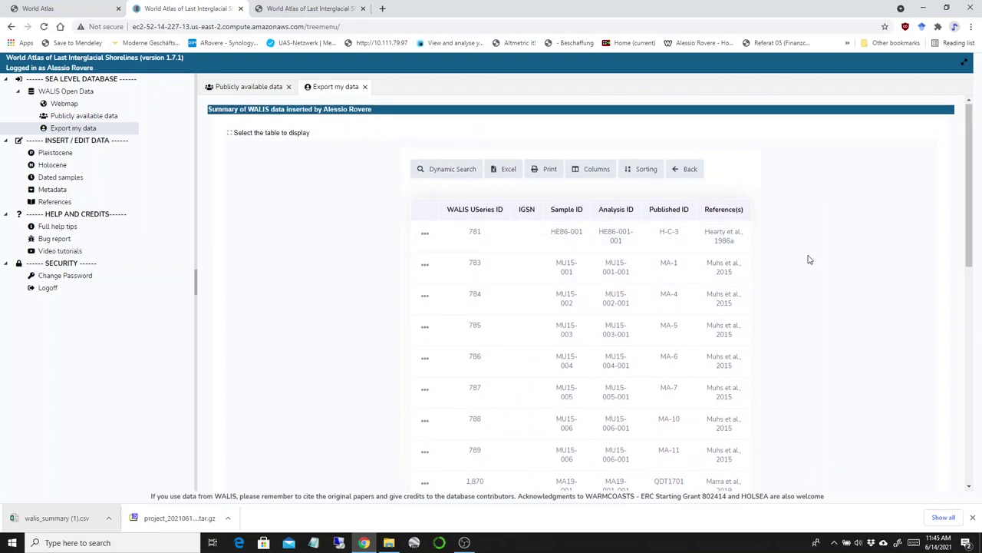
scroll(806, 253, down, 1)
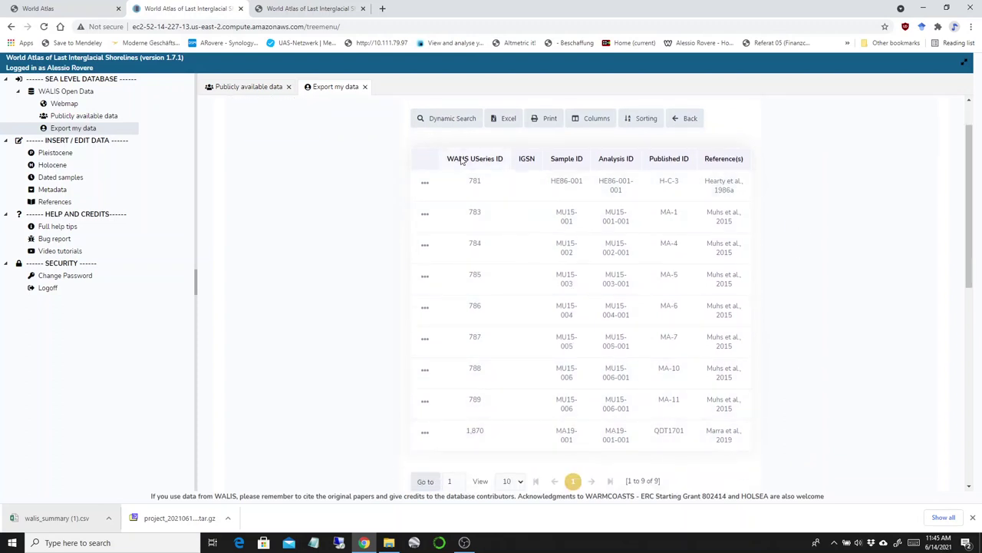
Review the full details of the record with WALIS USeries ID 781 and close the record view.
click(425, 186)
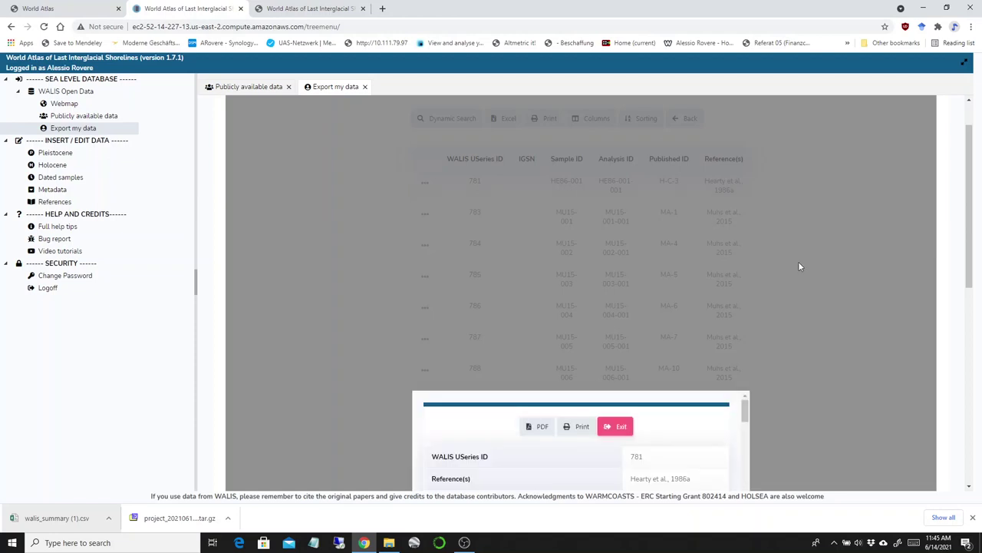
drag(745, 153, 748, 299)
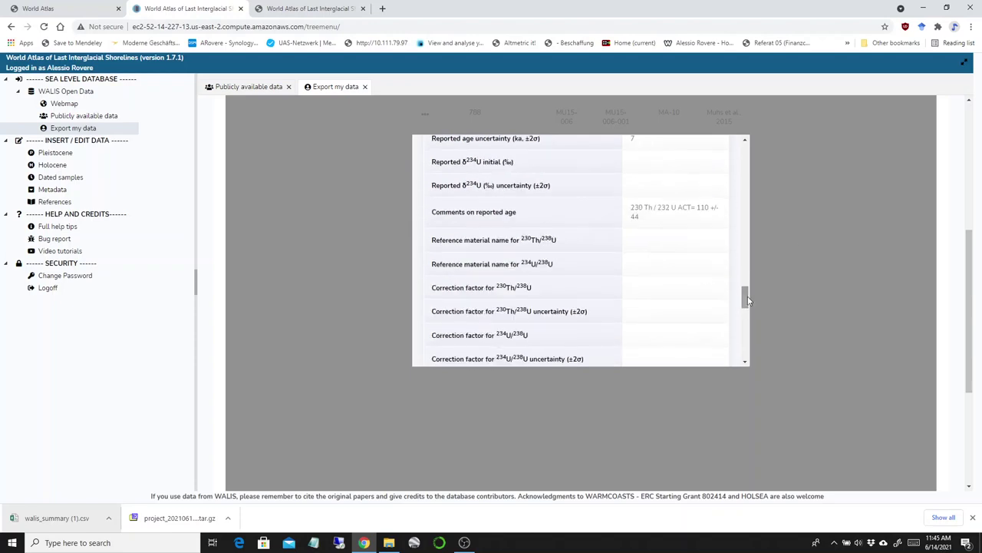
click(771, 191)
scroll(721, 230, up, 10)
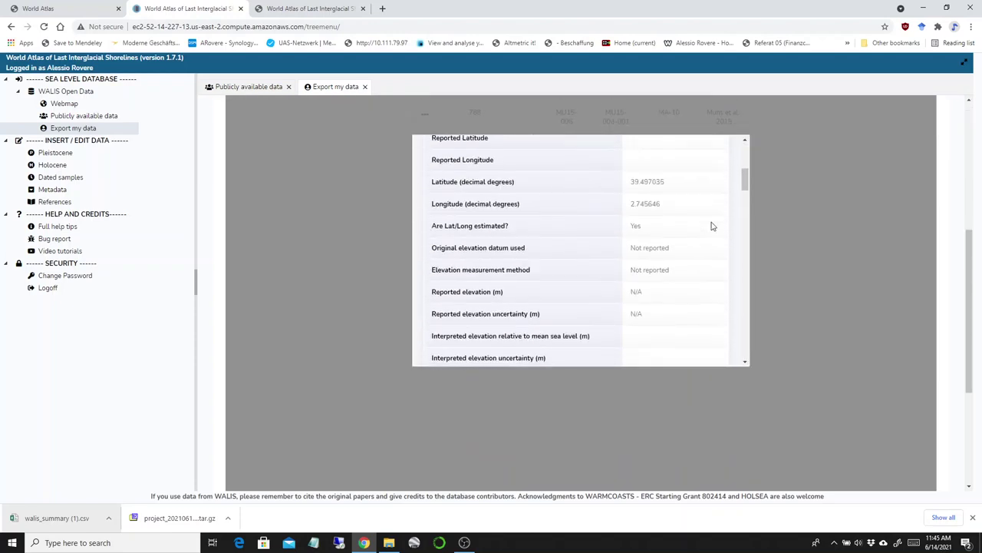
scroll(711, 227, up, 3)
click(795, 236)
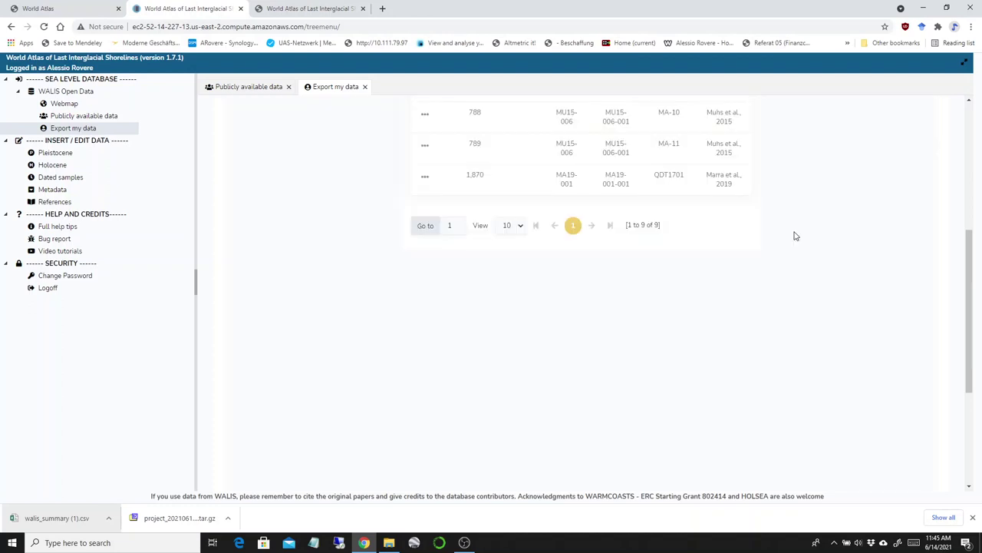
Add the Latitude and Longitude (decimal degrees) columns after IGSN in the U-Series corals table and apply the selection.
scroll(798, 238, up, 5)
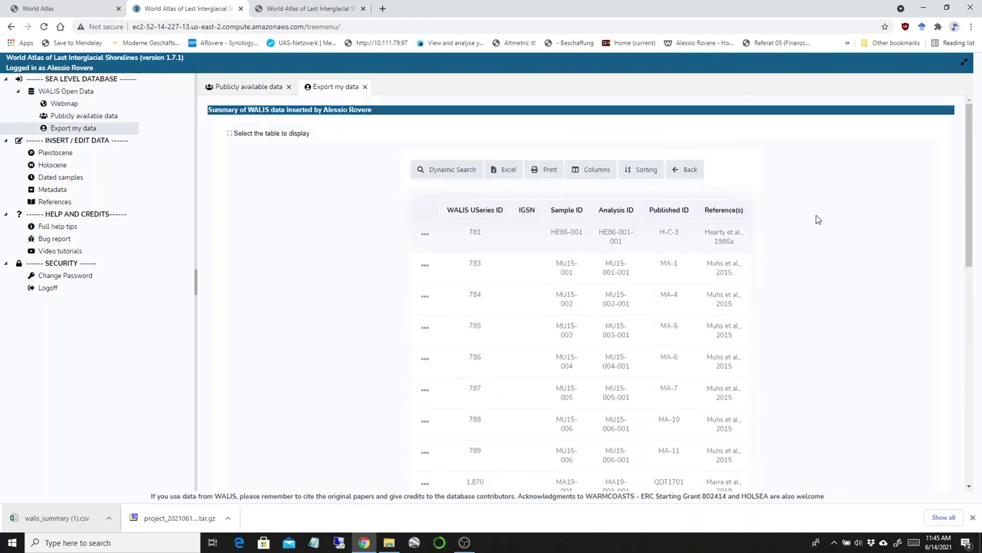
click(610, 175)
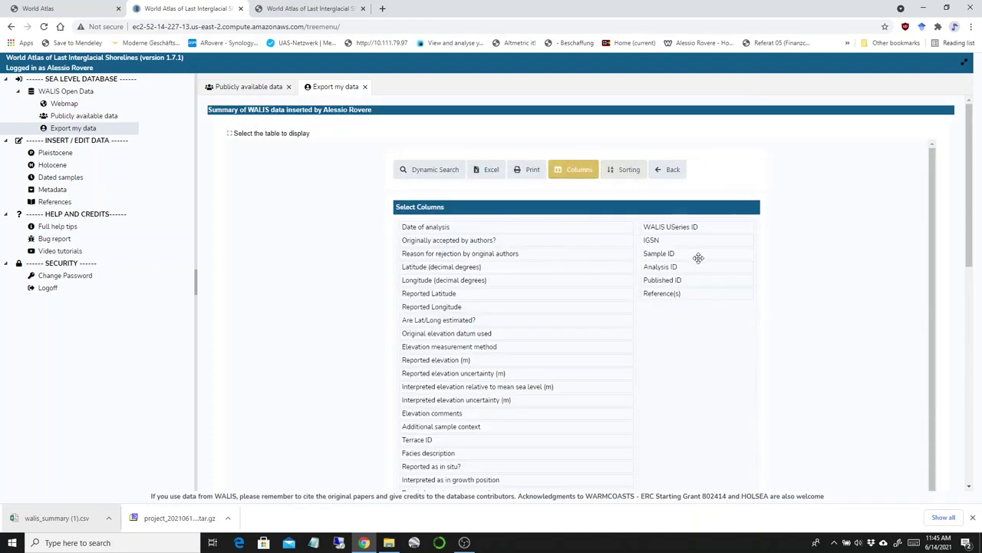
scroll(687, 274, down, 2)
scroll(625, 252, up, 2)
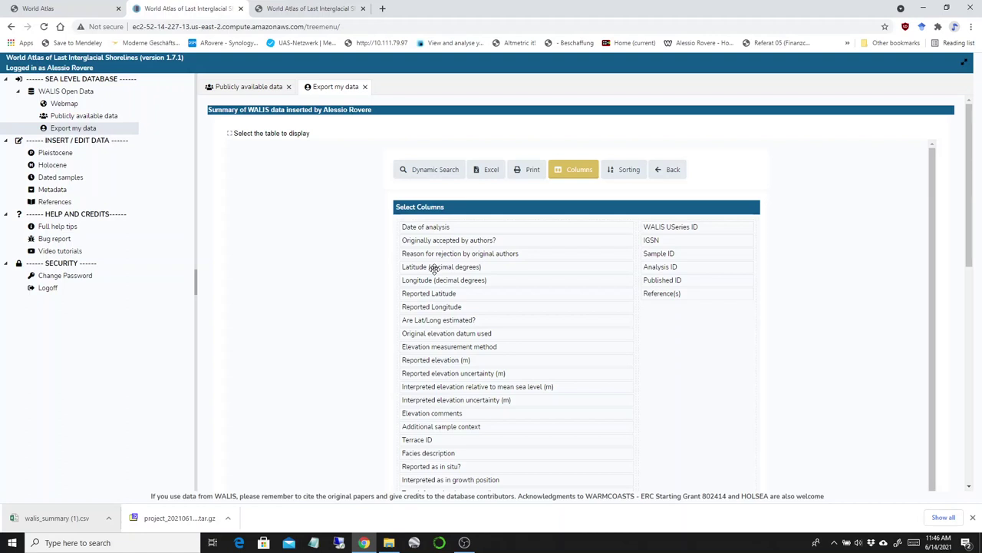
drag(434, 269, 687, 253)
drag(467, 266, 700, 266)
scroll(747, 274, down, 15)
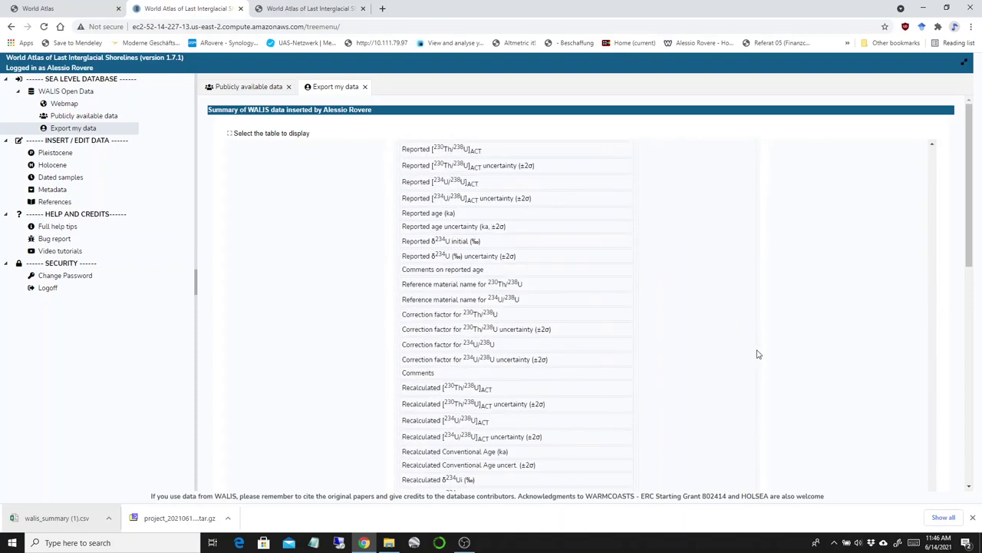
scroll(787, 345, down, 10)
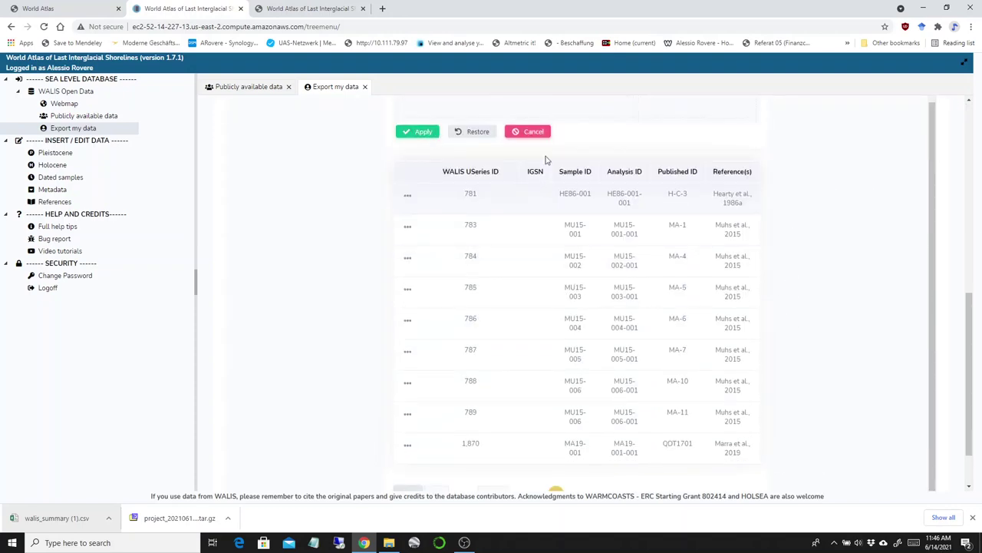
scroll(857, 227, up, 3)
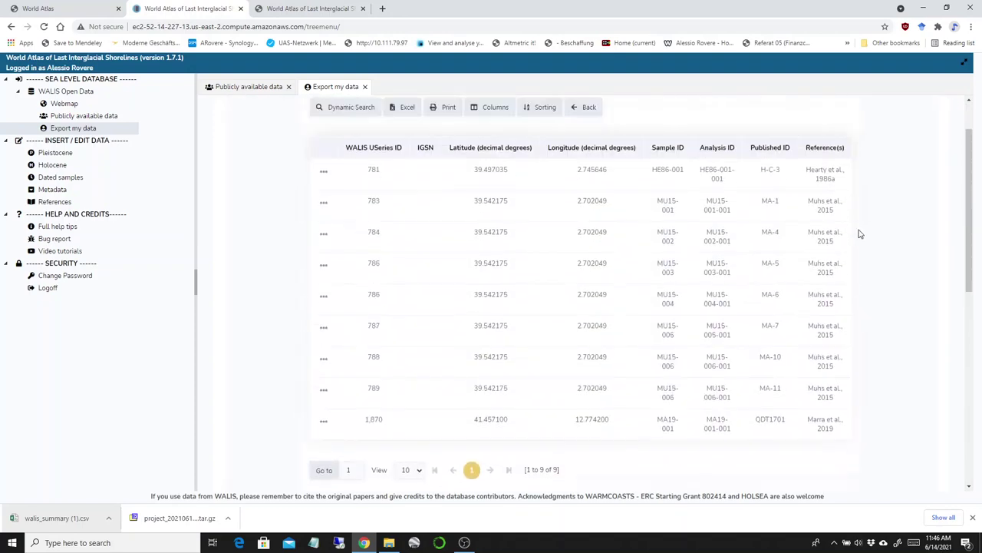
Export the customized U-Series corals table to Excel and return to the table.
scroll(868, 236, up, 2)
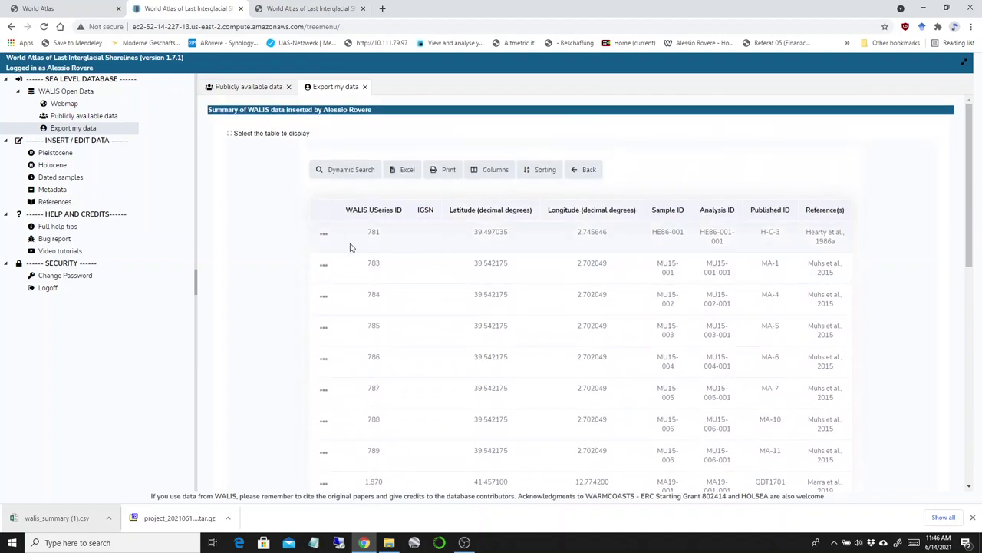
scroll(923, 194, down, 1)
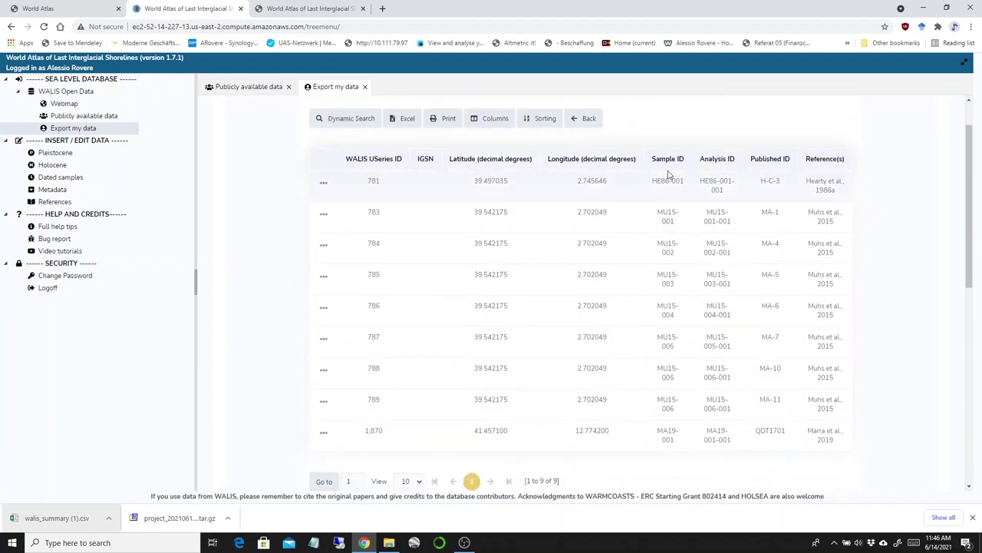
click(400, 121)
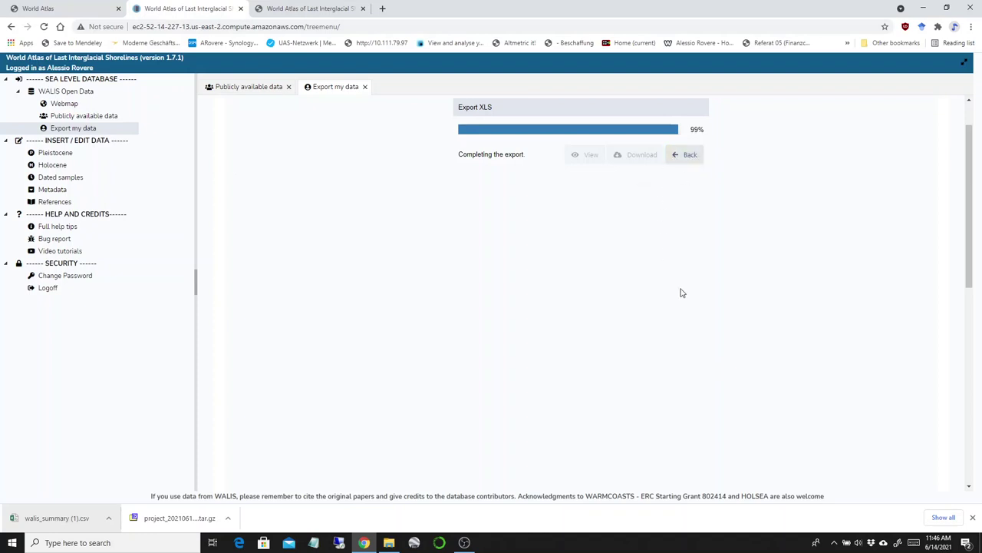
click(689, 154)
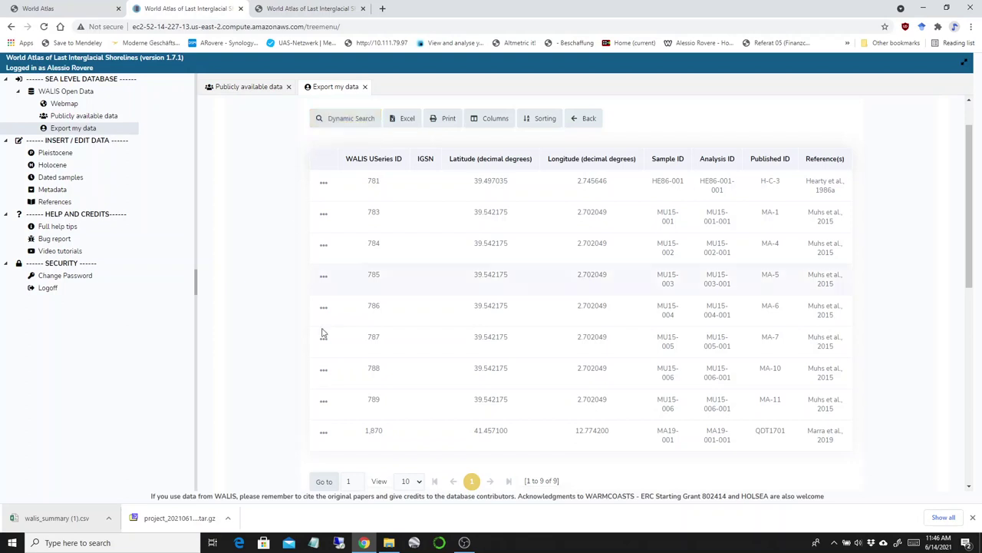
Open the Dynamic Search for the corals table and examine which fields can be added as search criteria.
click(340, 119)
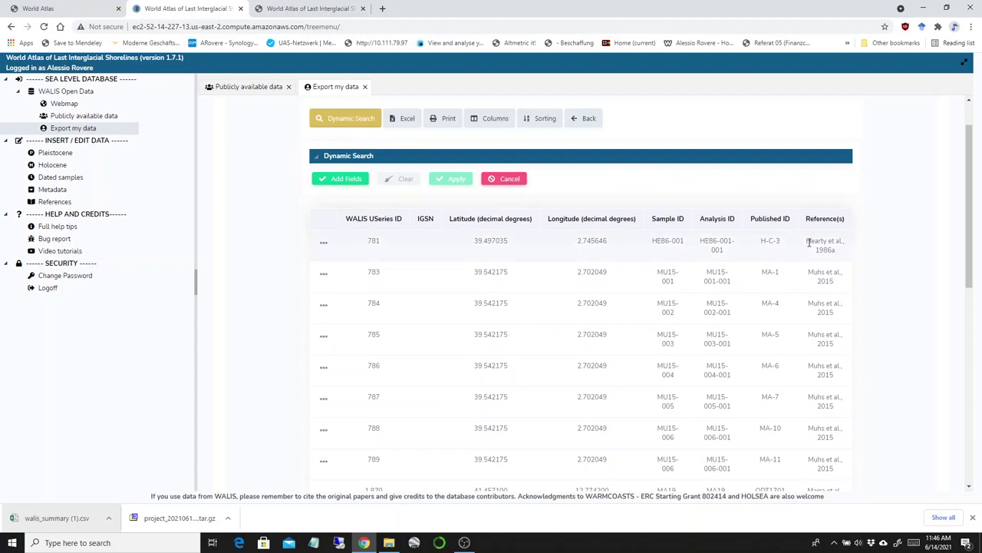
scroll(845, 209, down, 2)
scroll(368, 138, up, 2)
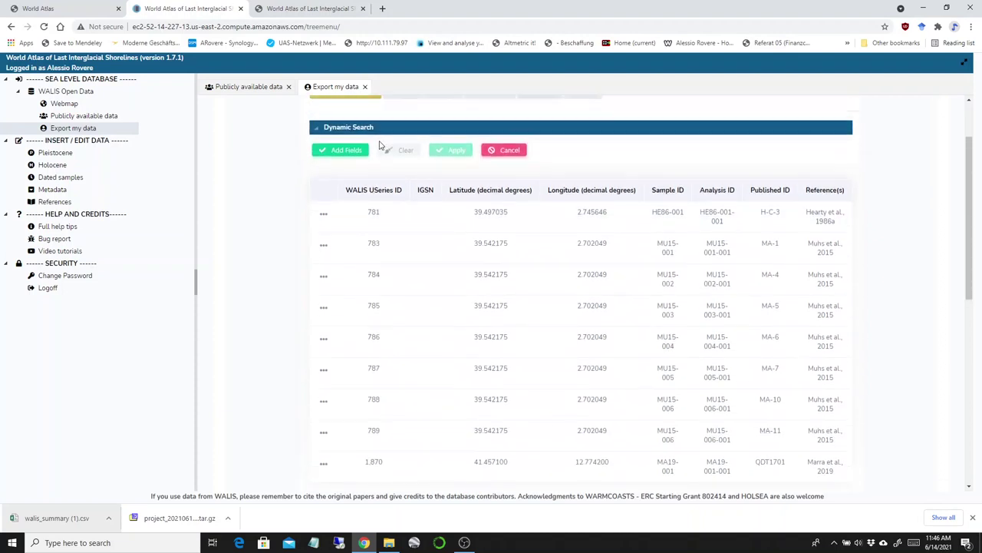
scroll(377, 148, up, 1)
click(341, 229)
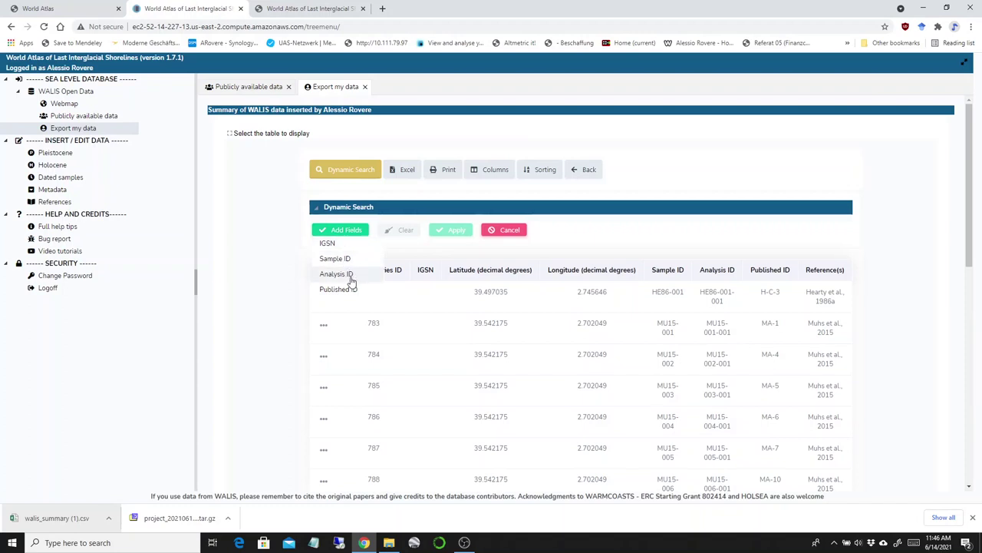
click(270, 255)
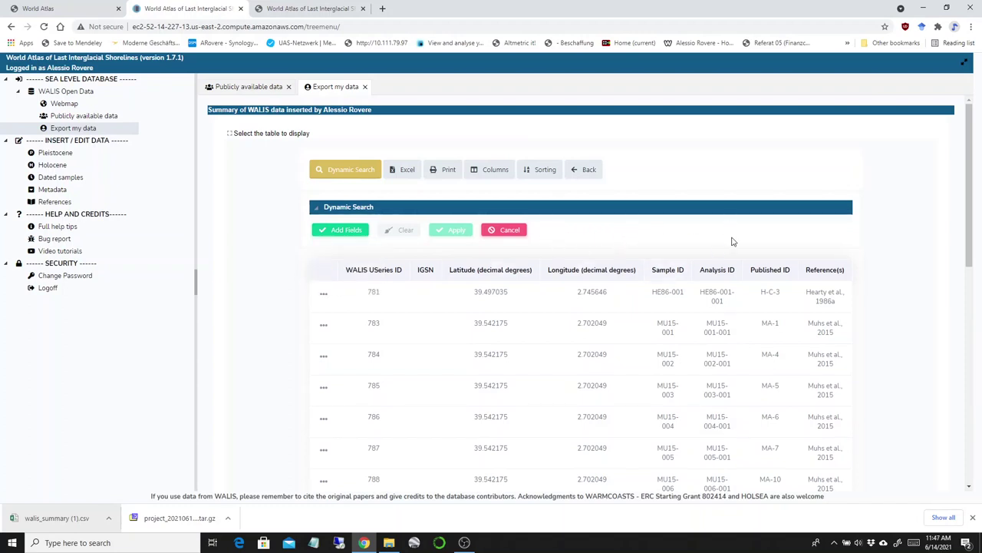
scroll(742, 239, down, 1)
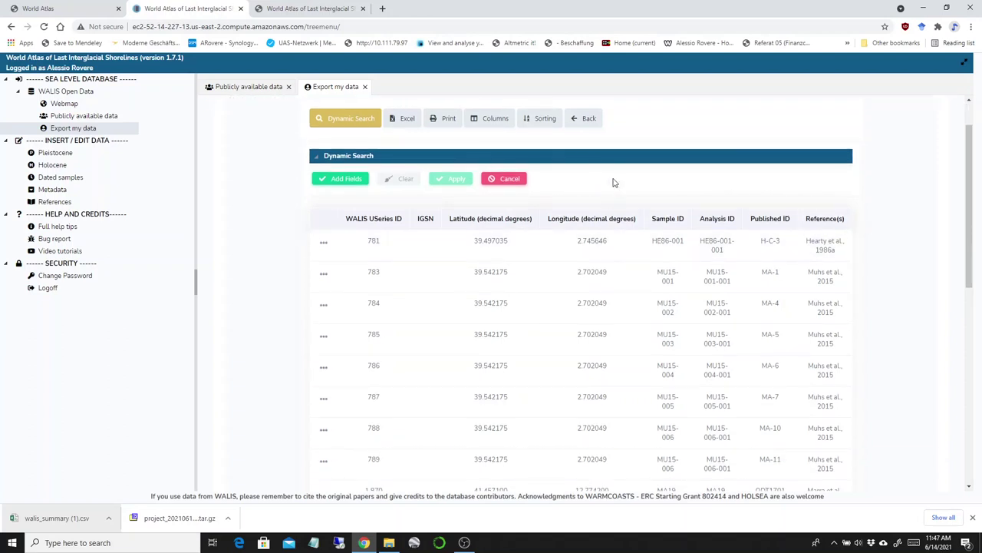
Review the print settings and column selection for the U-Series corals table, and exit without printing.
click(527, 122)
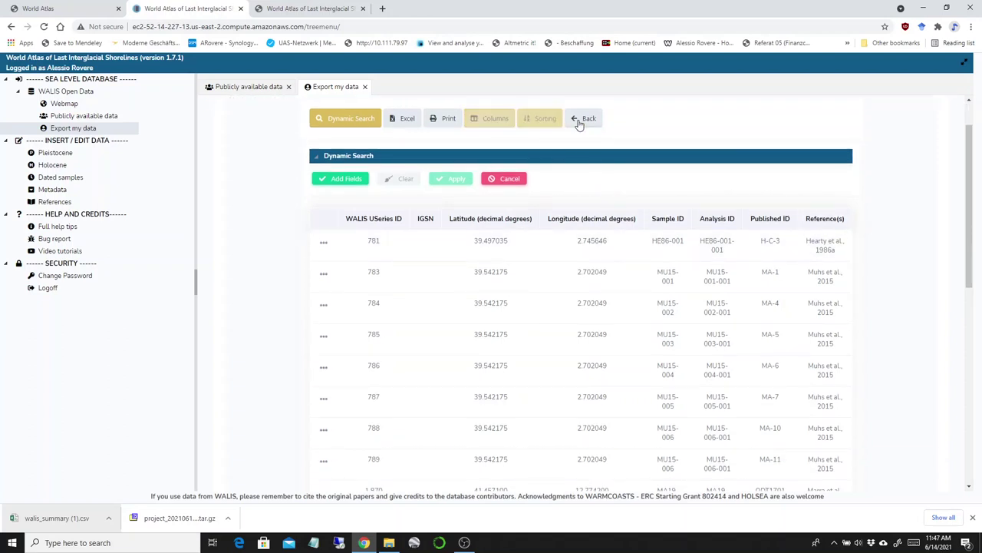
click(448, 123)
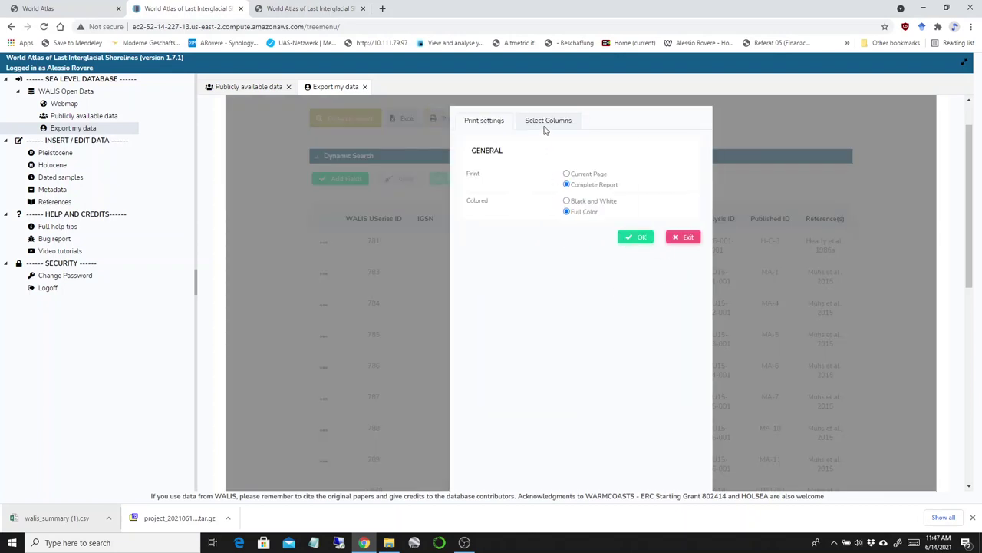
click(546, 123)
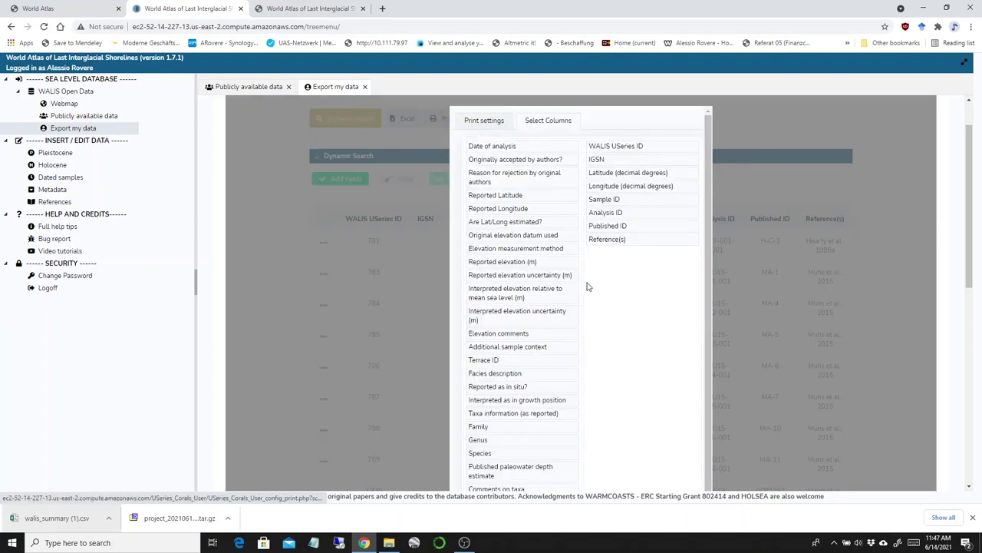
click(479, 123)
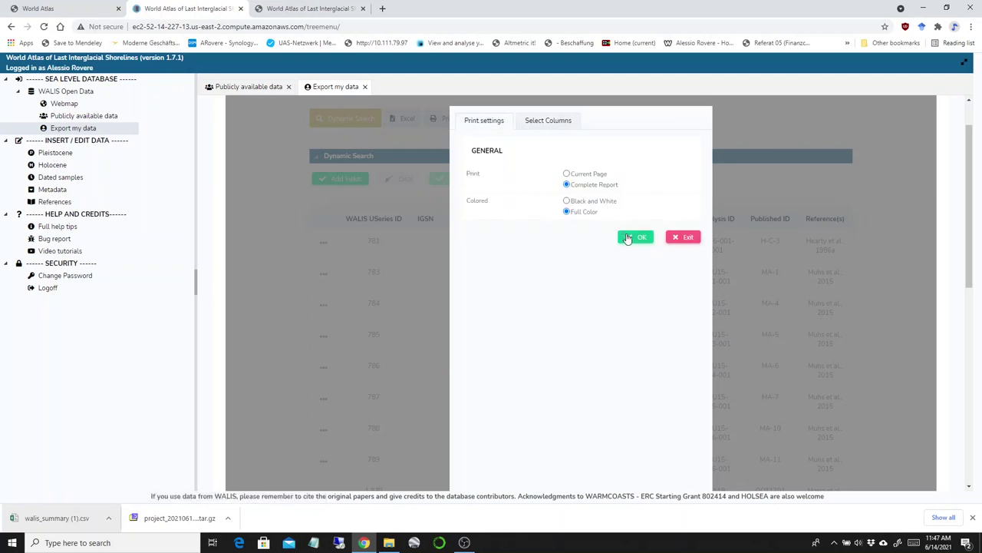
click(683, 238)
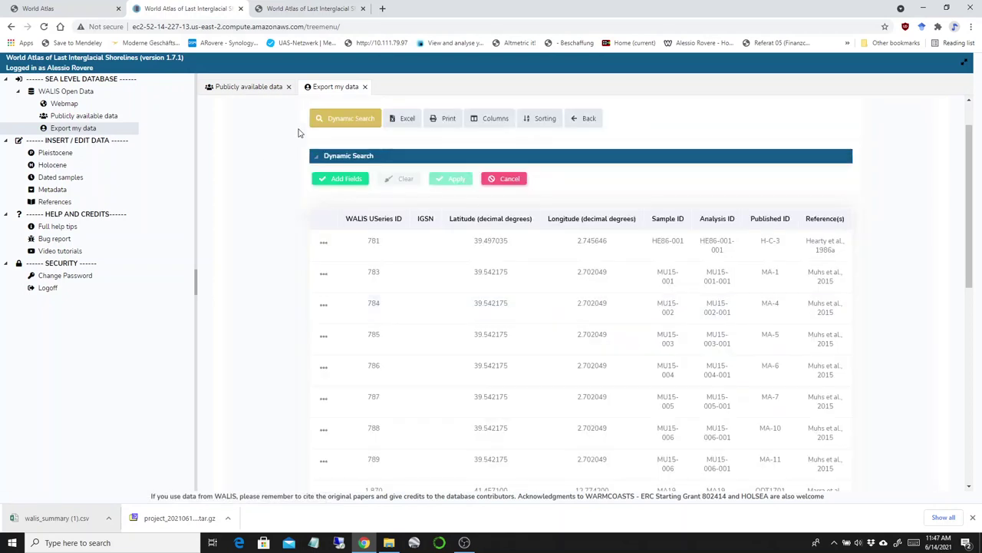
Return to the list of own data tables, view the Holocene RSL datapoints table and go back to the list.
click(581, 120)
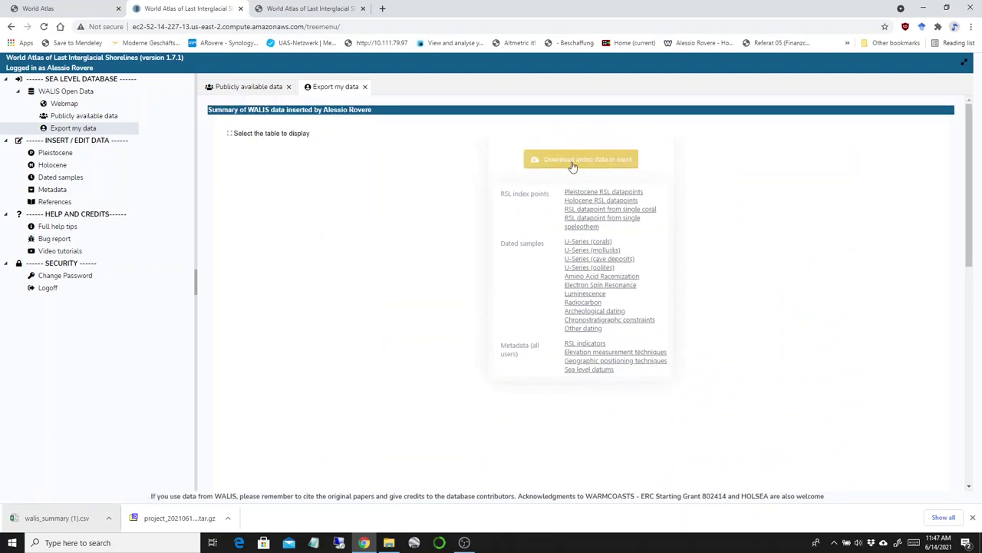
click(602, 201)
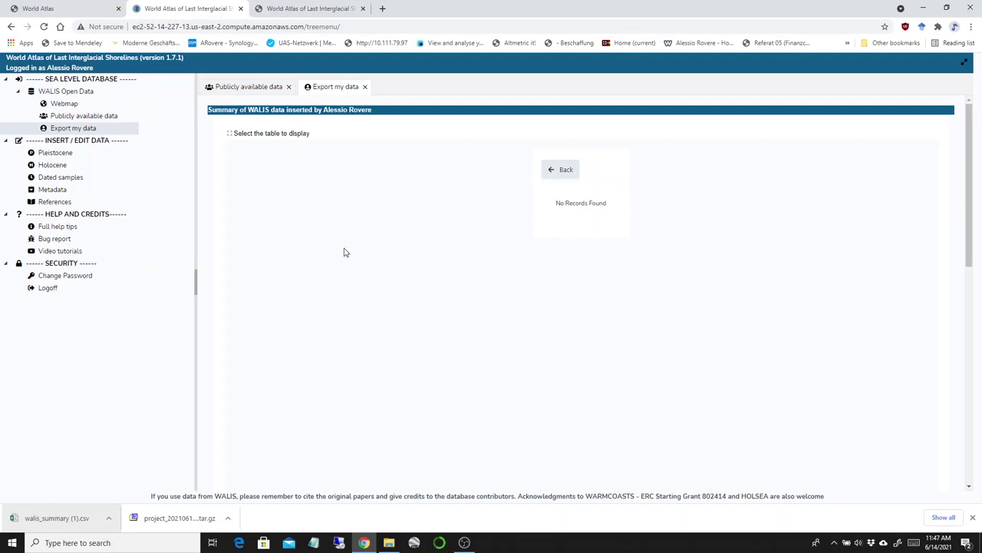
click(561, 176)
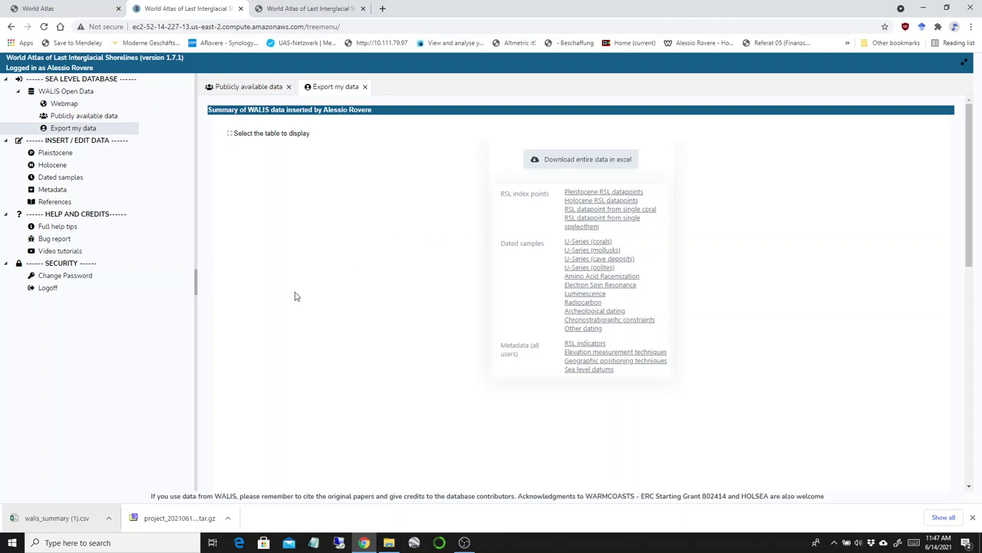
click(579, 166)
Try to open the Dated samples entry form for the U-Series technique with Oolite as sample type, and return to the technique selection.
click(68, 182)
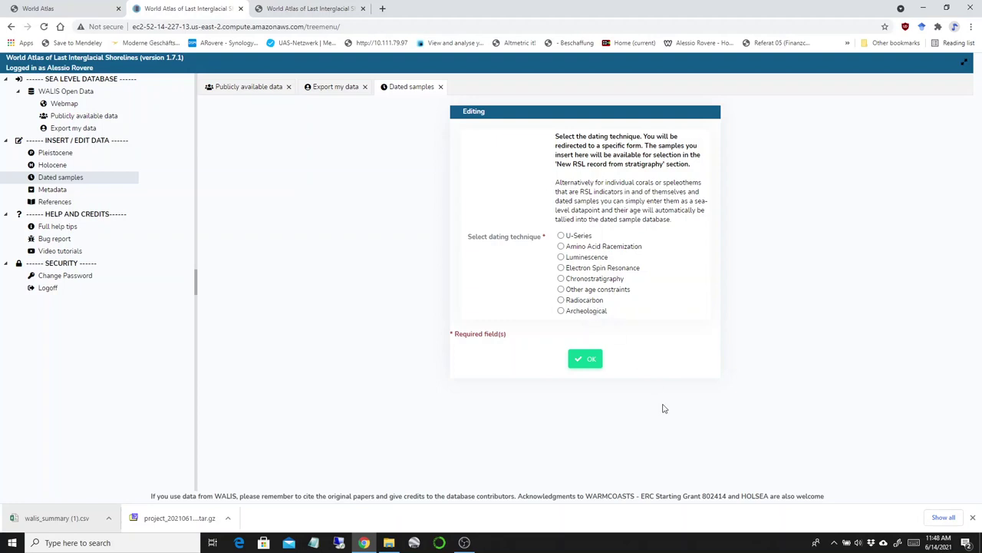
drag(740, 497, 834, 498)
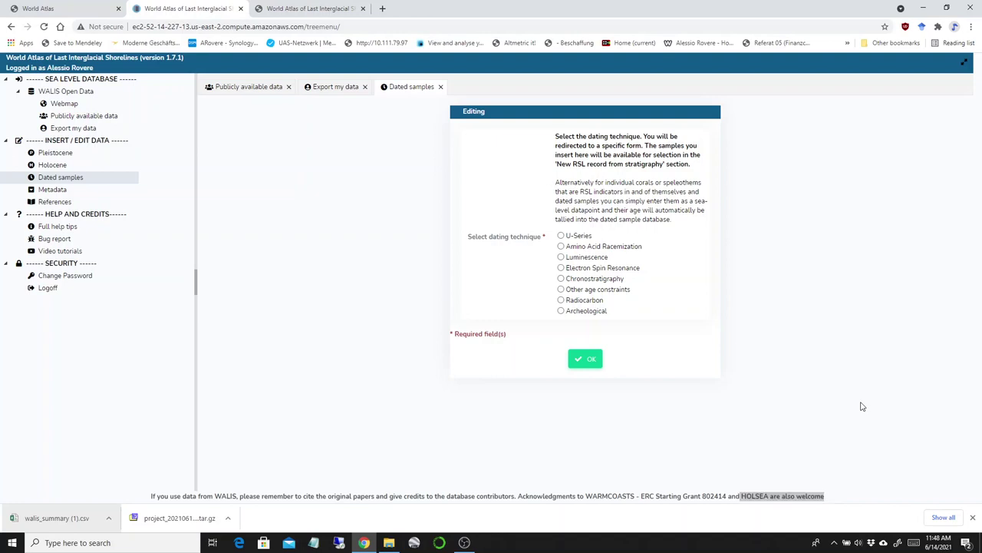
click(561, 236)
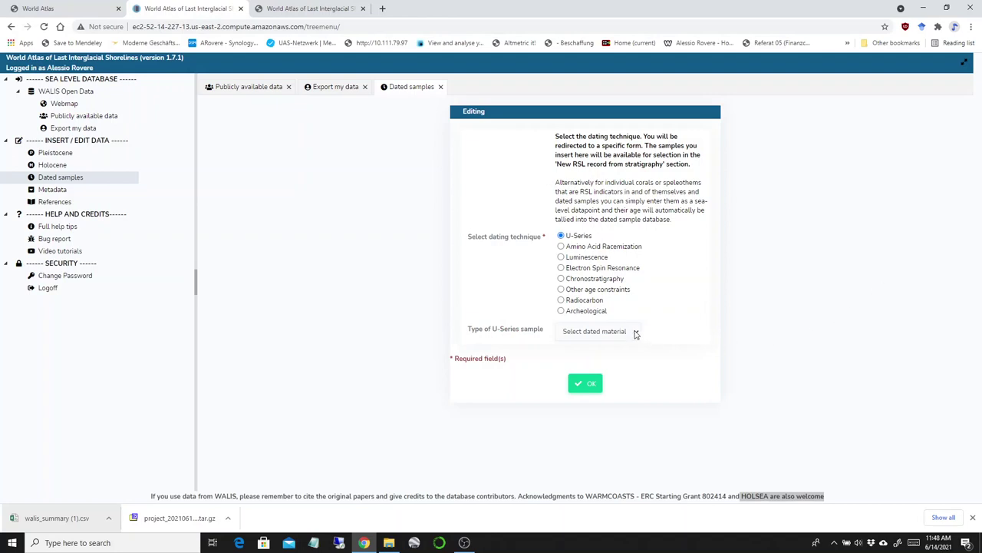
click(606, 334)
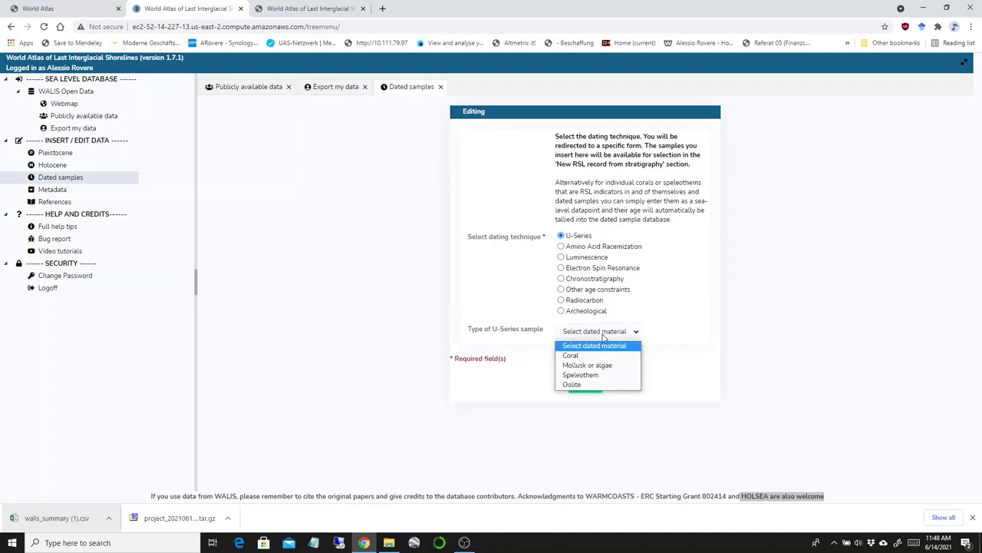
click(616, 387)
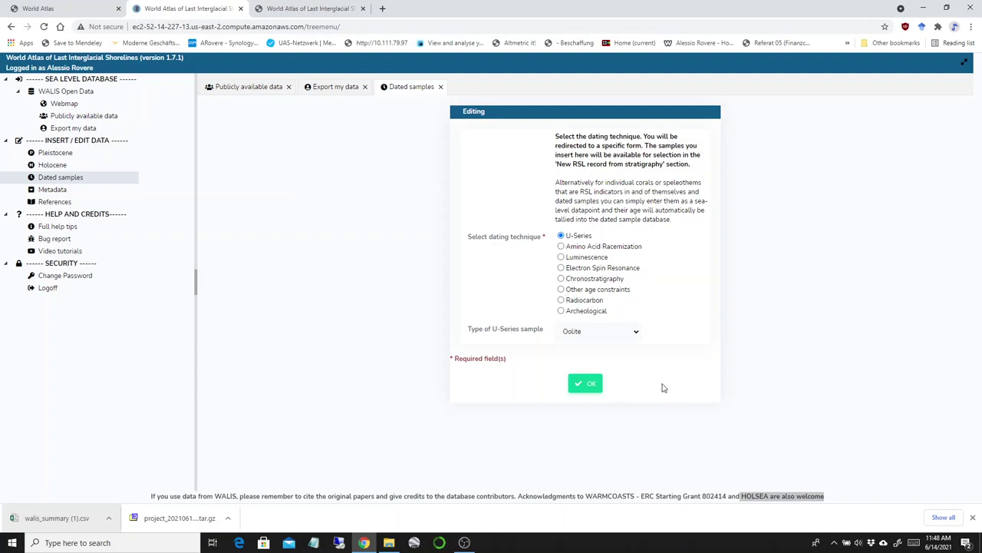
click(588, 386)
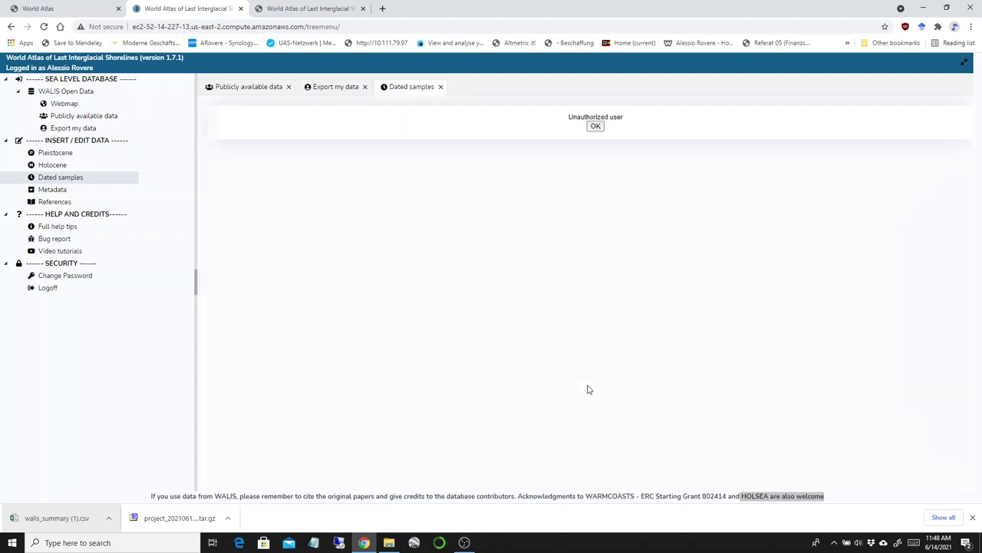
click(596, 127)
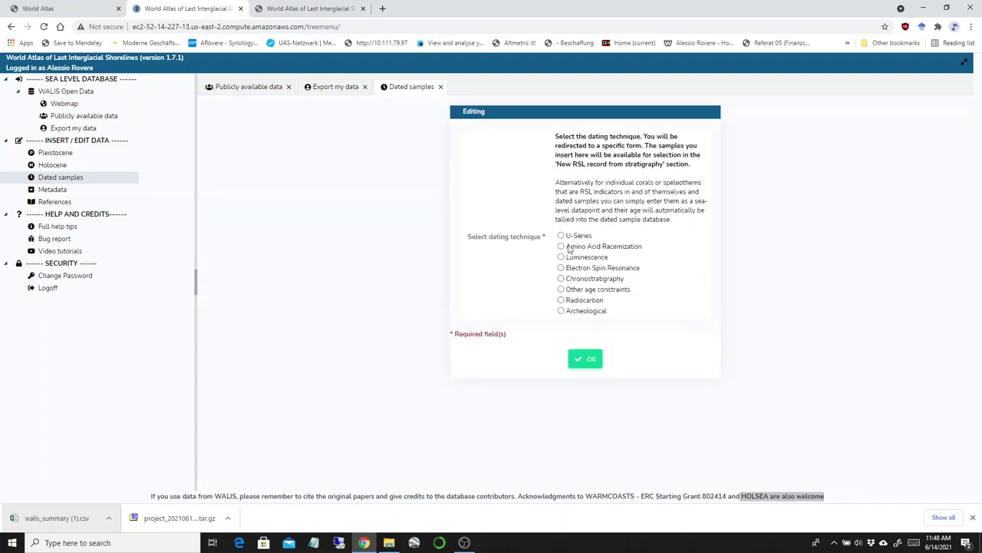
Choose U-Series as the dating technique again and examine the available dated material types without selecting one.
click(570, 239)
click(600, 332)
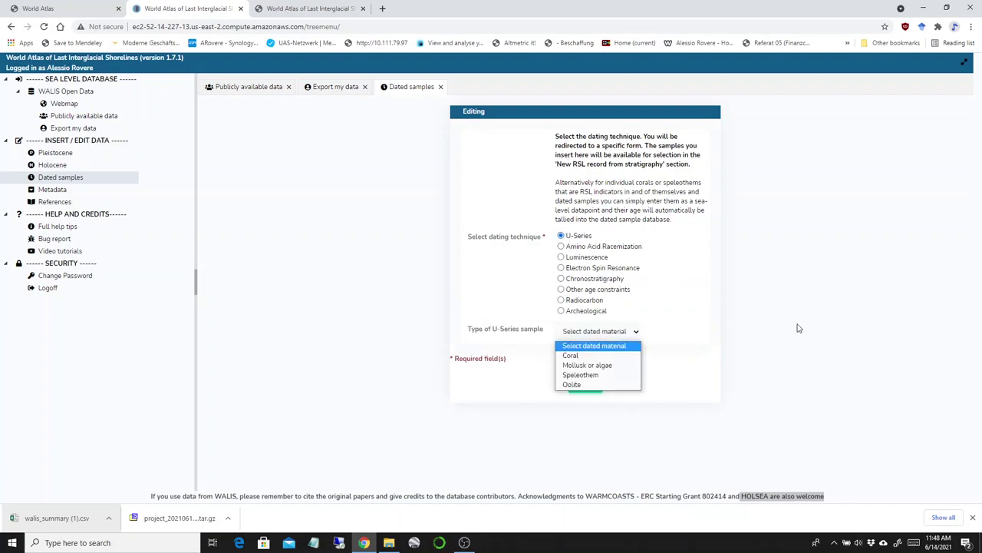
key(Down)
key(Down)
key(Down)
key(Down)
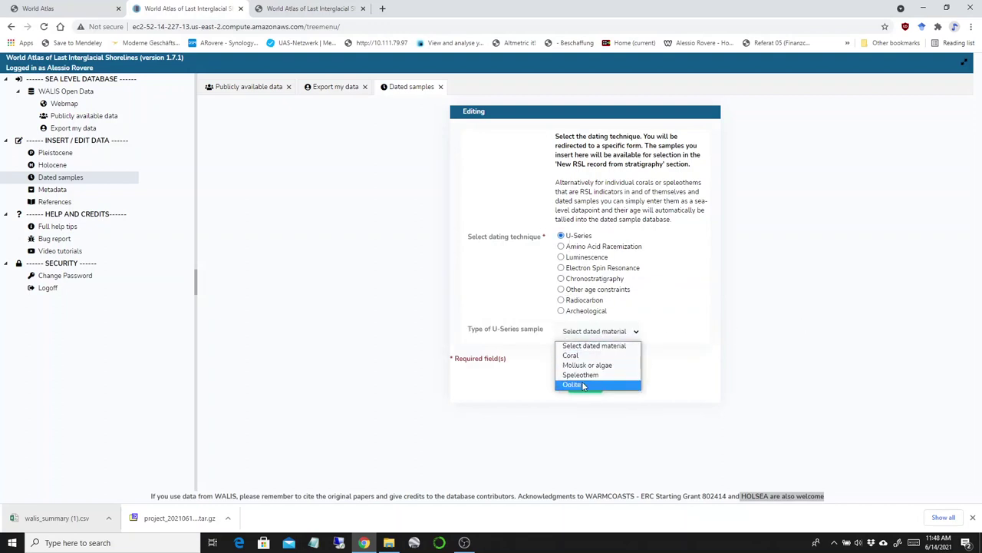
click(847, 305)
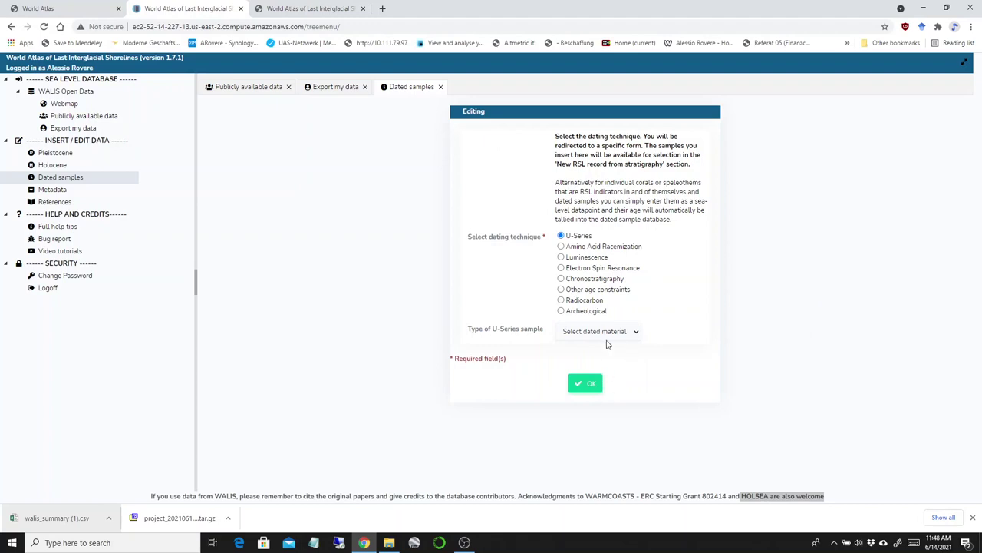
click(635, 335)
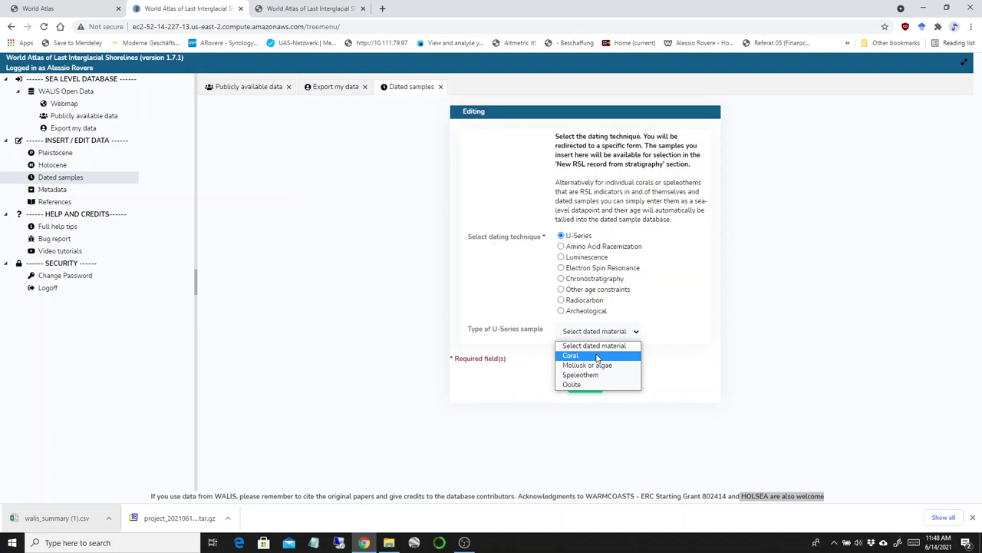
click(855, 245)
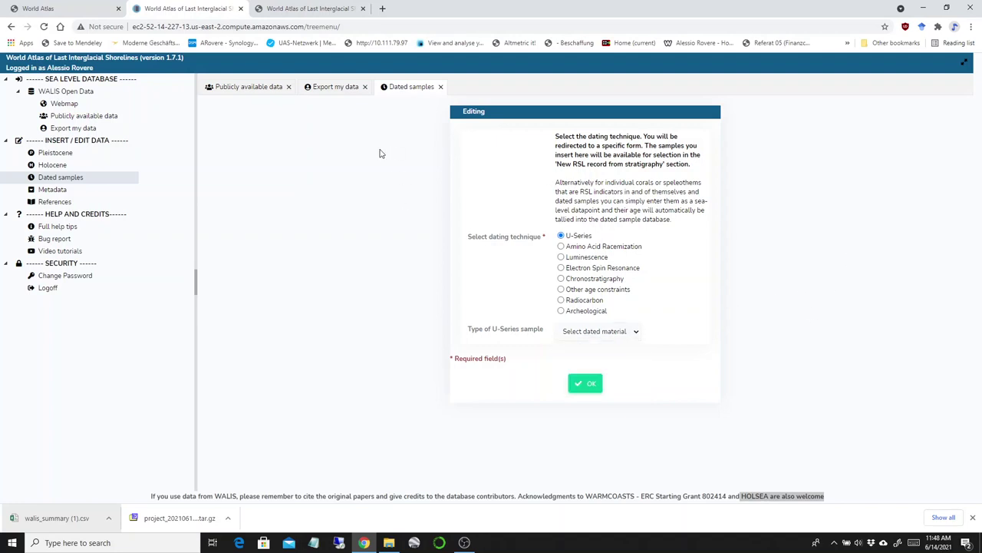
Close the Dated samples and Export my data pages to return to the public data map, and dismiss the browser's downloads bar.
click(441, 87)
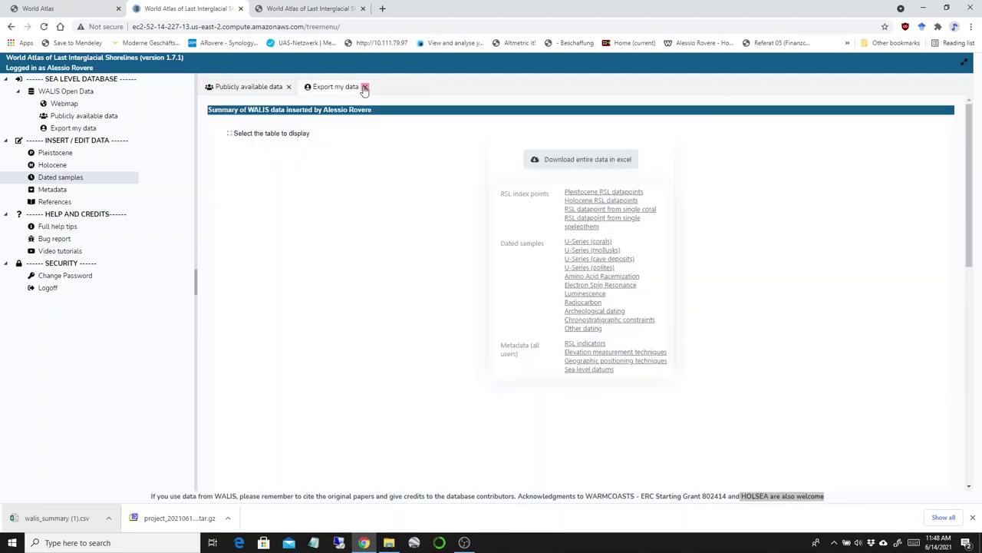
click(364, 86)
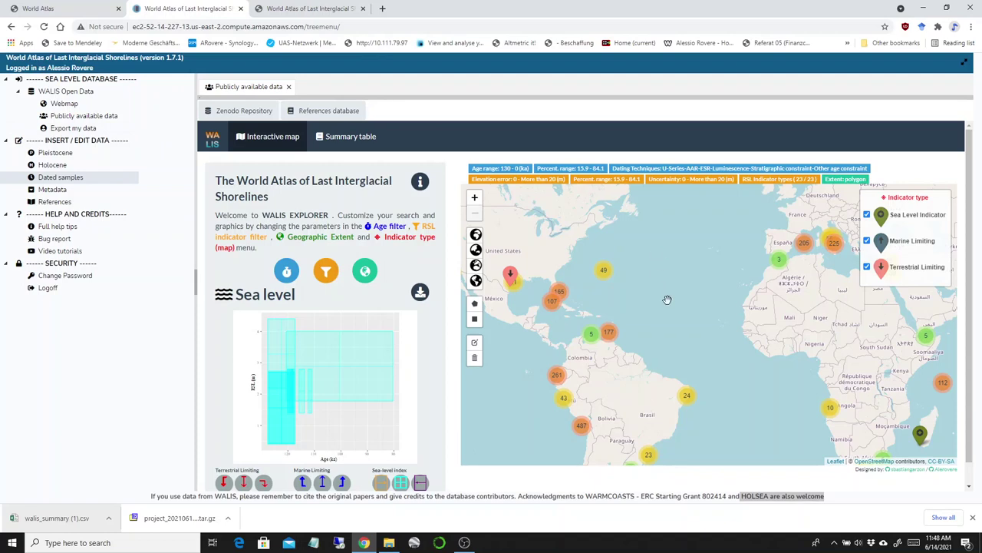
drag(665, 297, 653, 259)
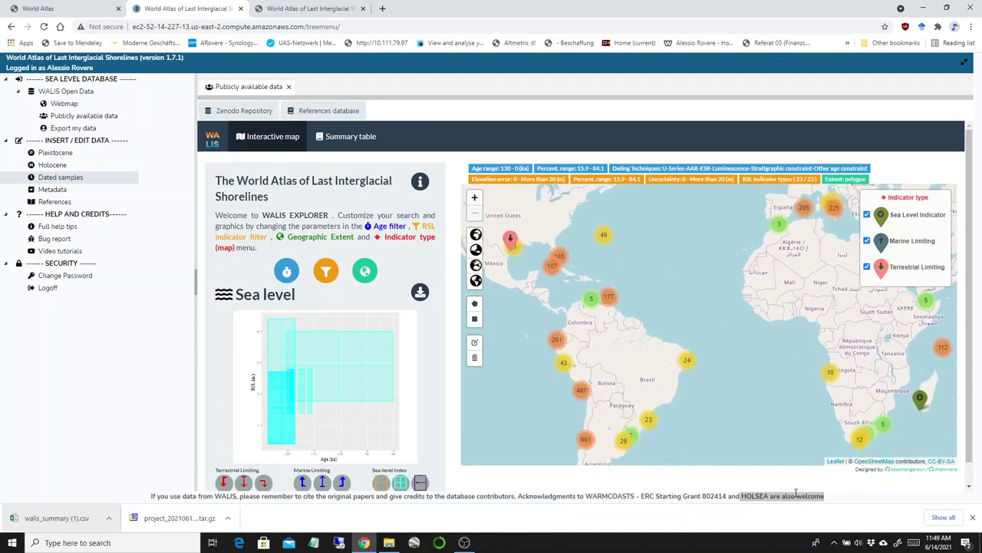
click(795, 497)
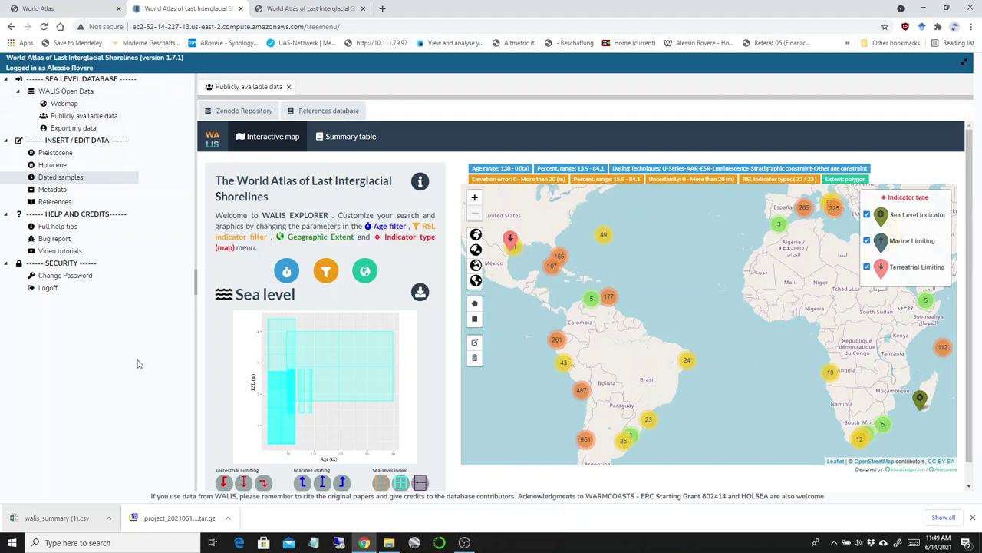
click(972, 517)
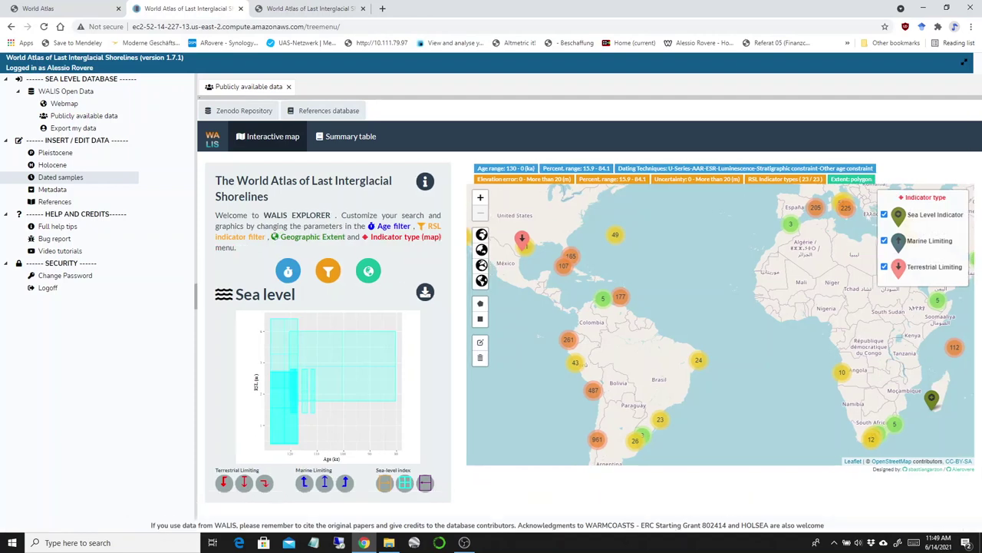